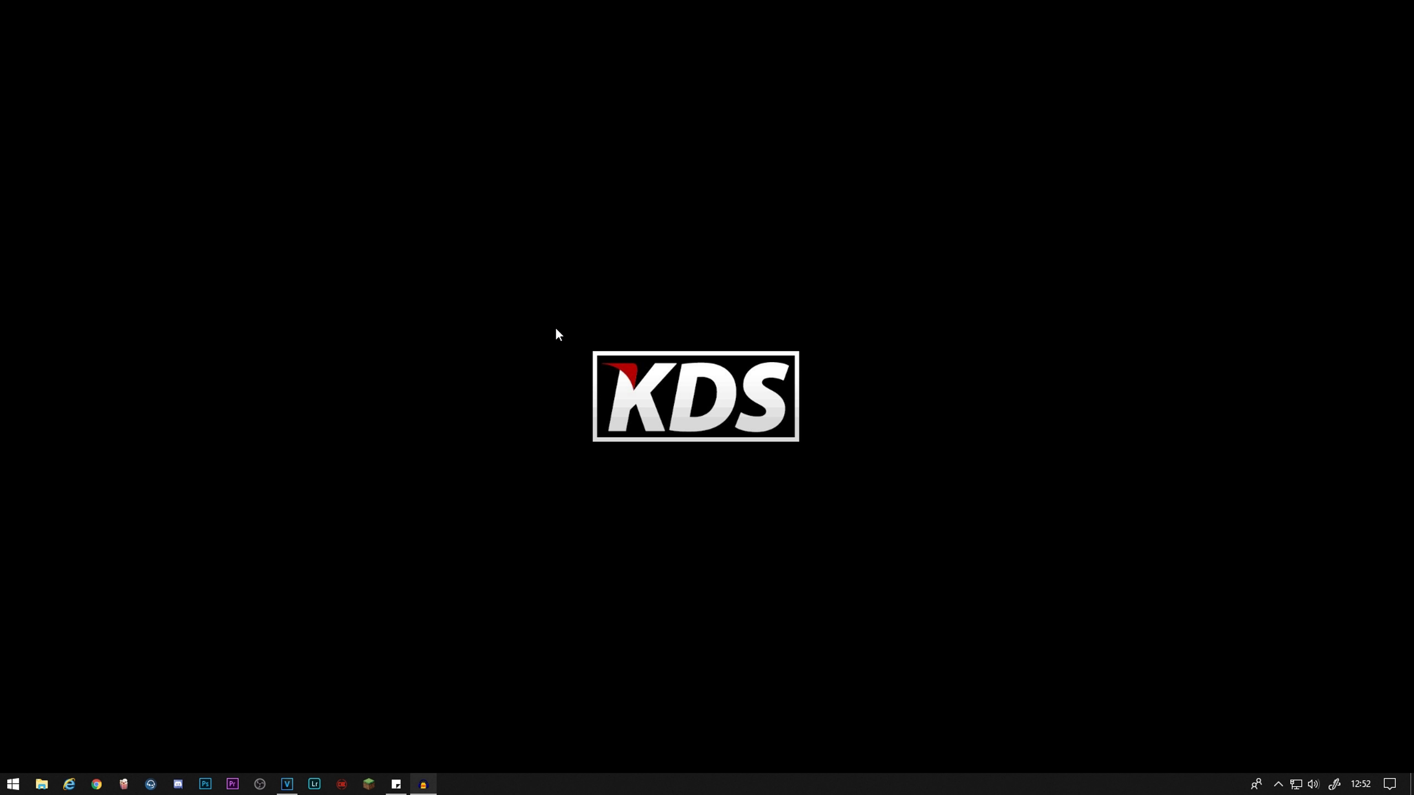
- Restore the VEGAS Pro window and open Project Properties for the 1920x1080, 120 fps Minecraft project
left_click(289, 782)
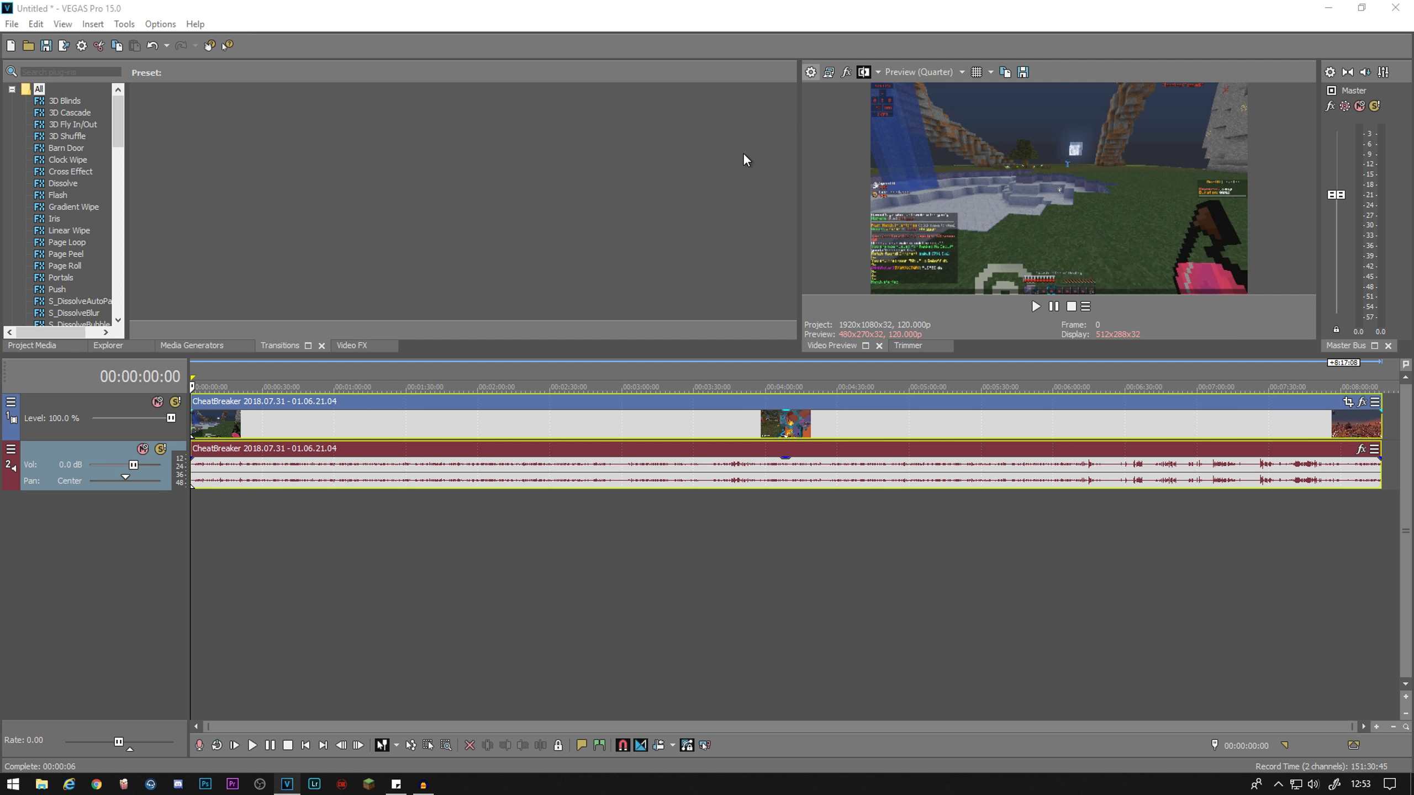
left_click(810, 72)
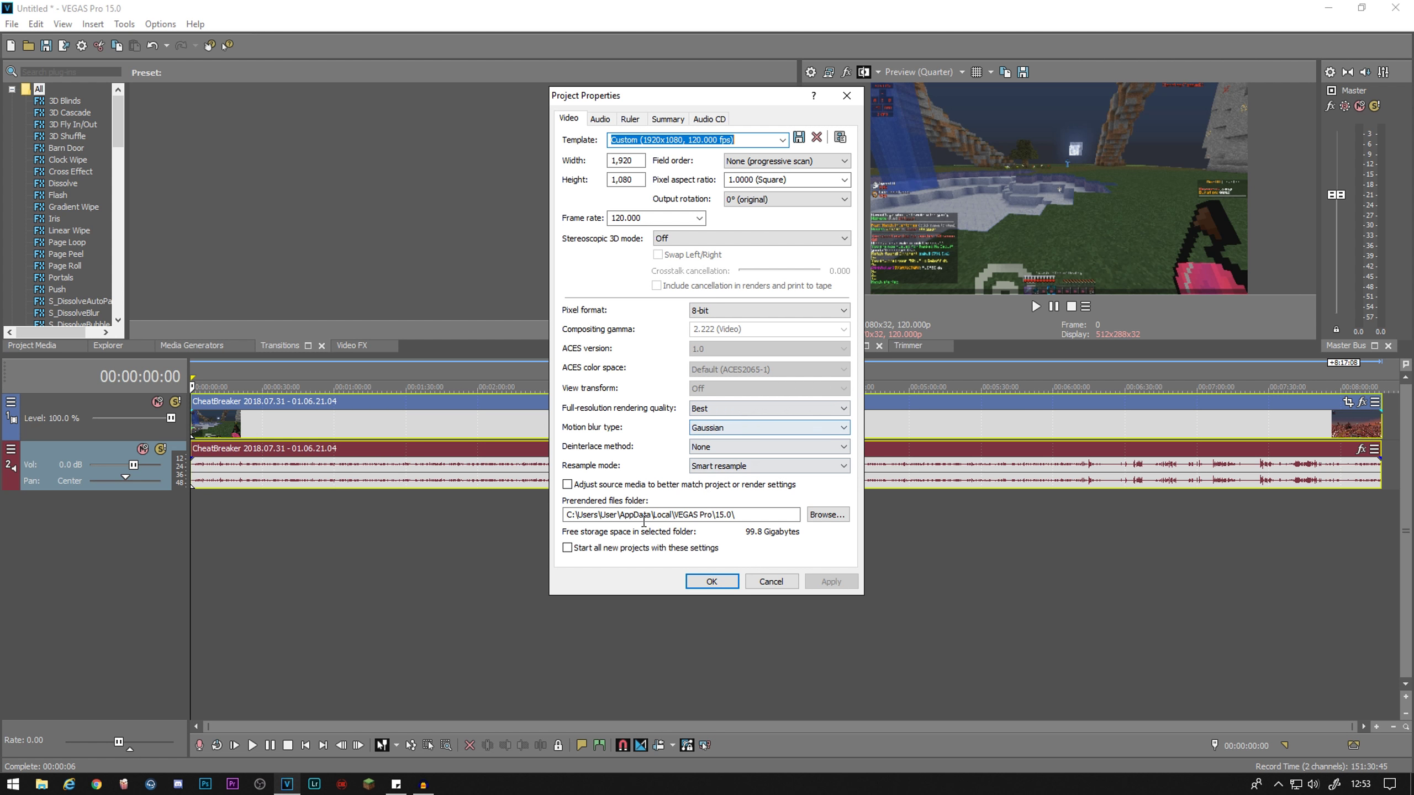
- Toggle 'Start all new projects with these settings' on and back off, then close Project Properties
left_click(568, 548)
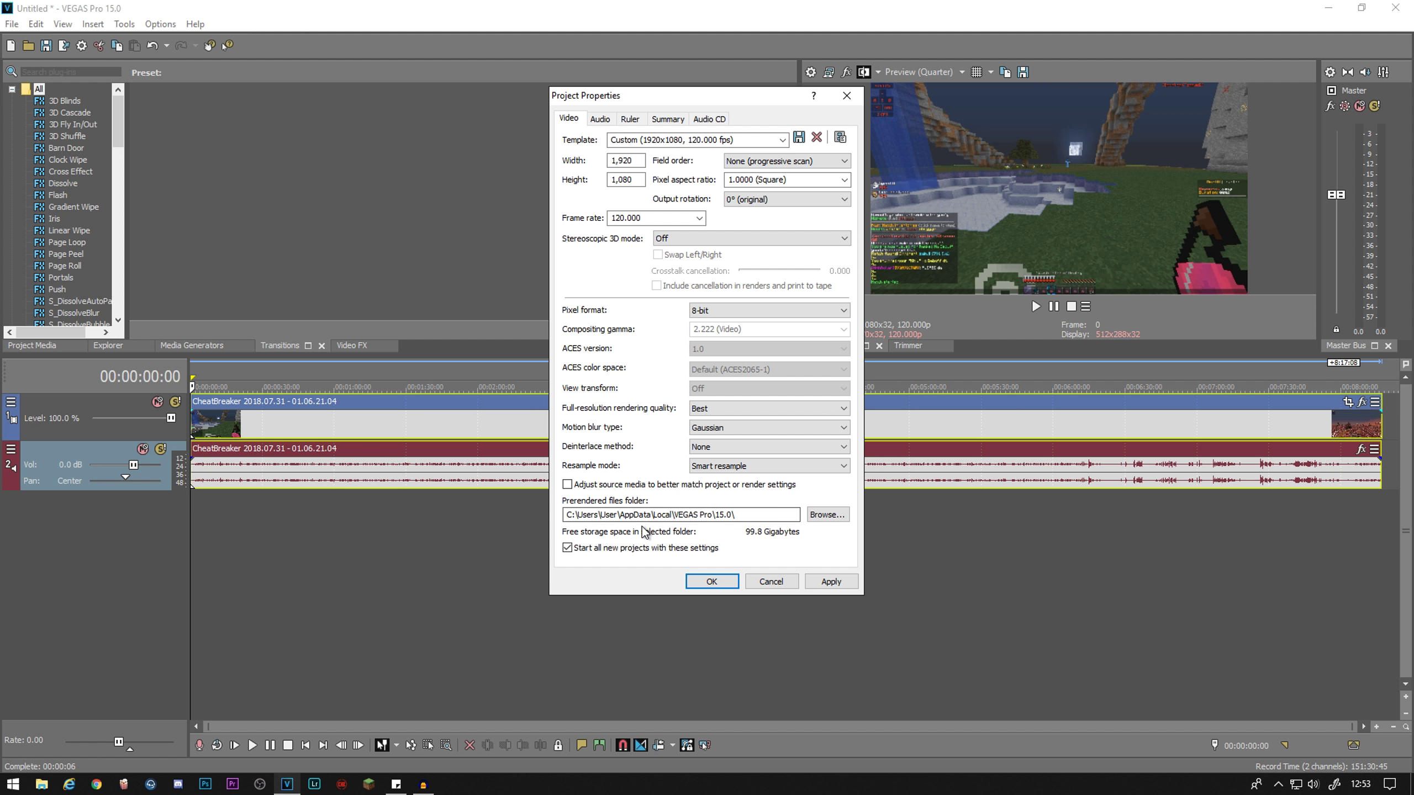
left_click(605, 550)
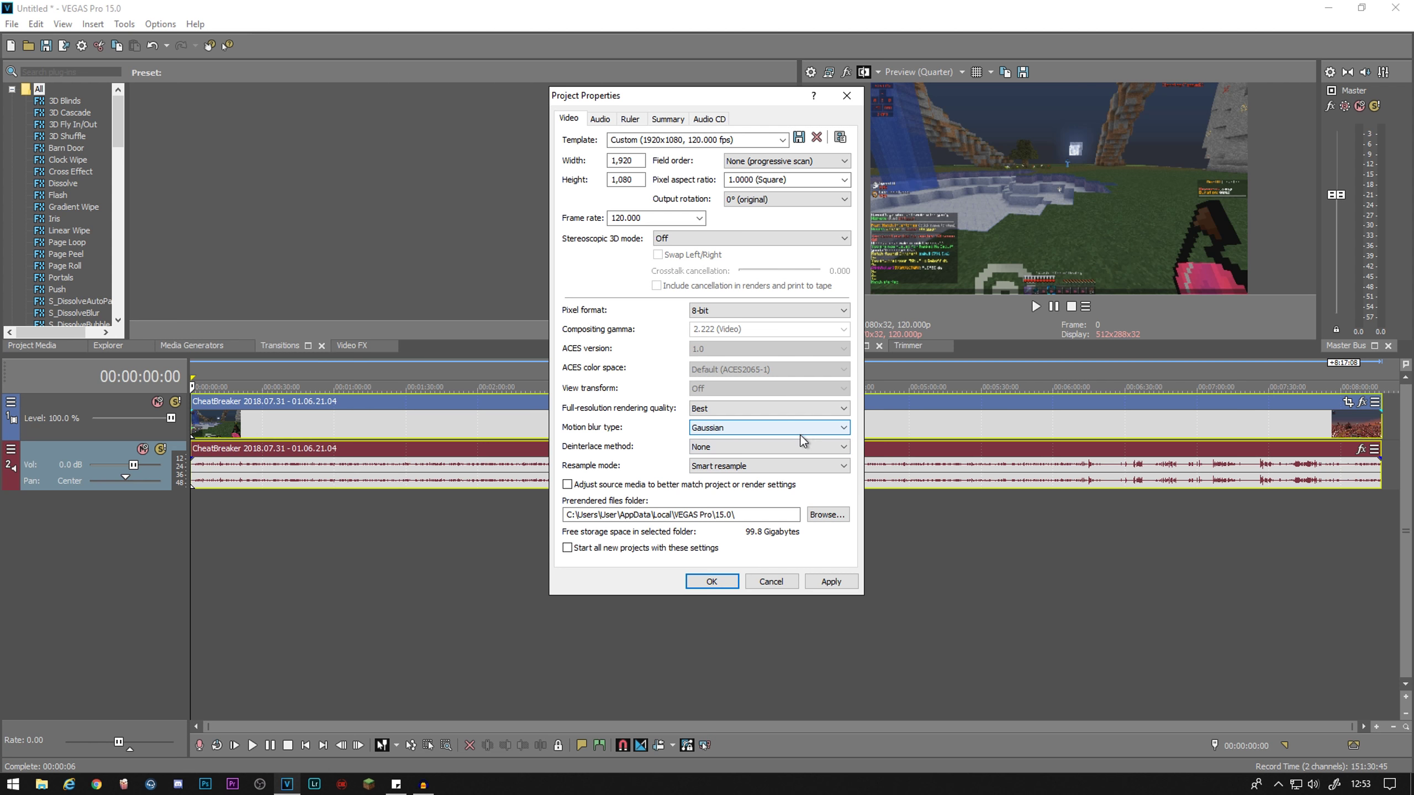
key("Return")
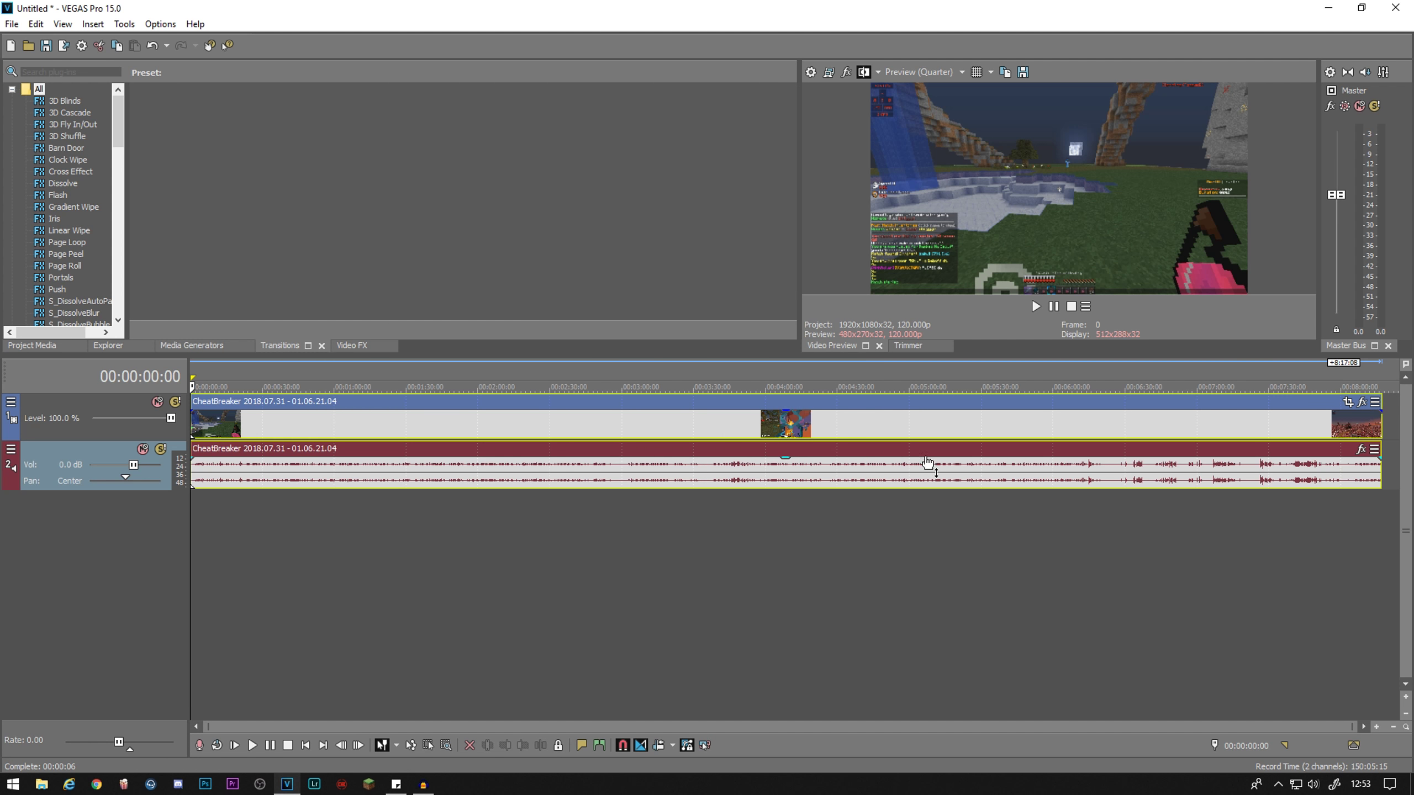
- Briefly preview the project, then select the loop region from 00:03:10:07 to 00:03:48:01
left_click(1036, 306)
key("Return")
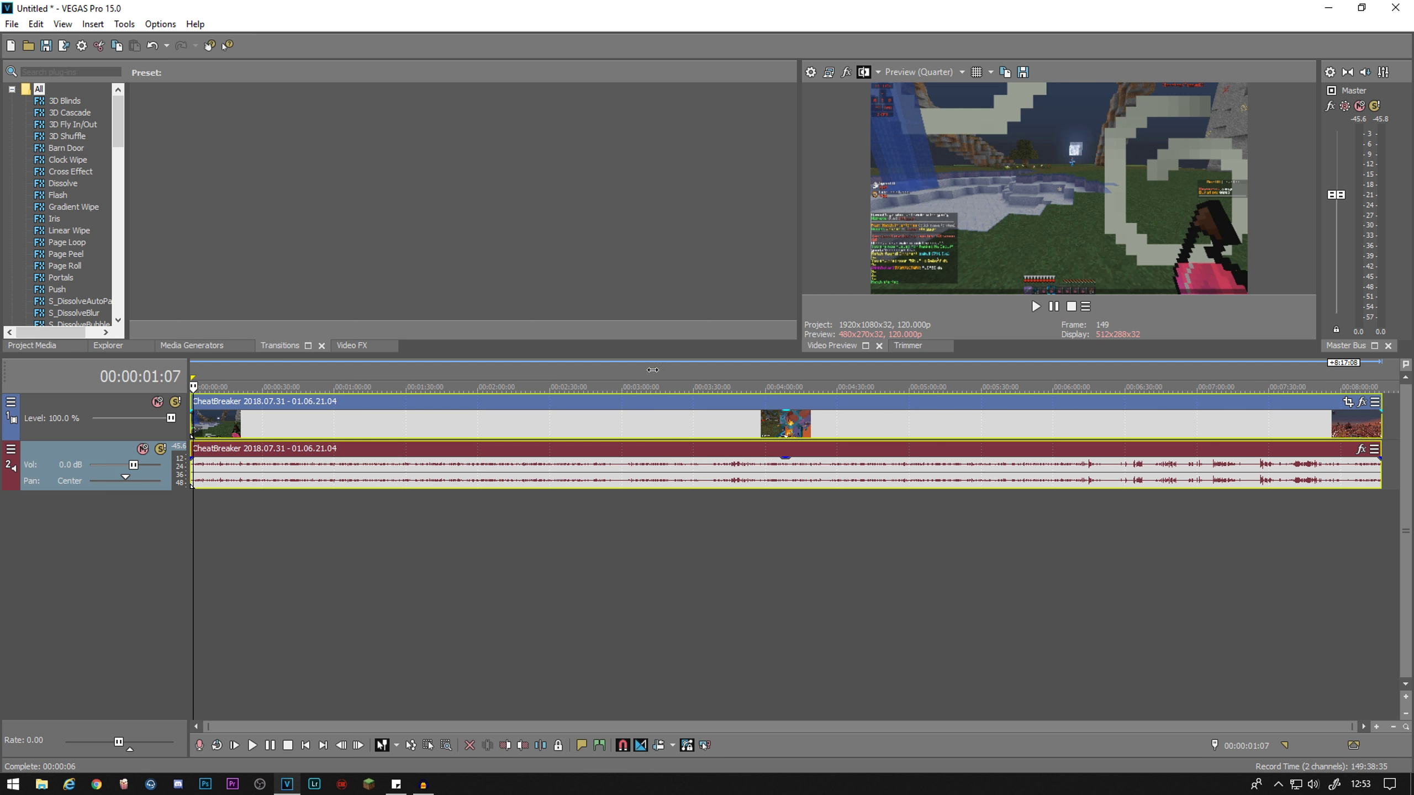
left_click_drag(645, 371, 737, 372)
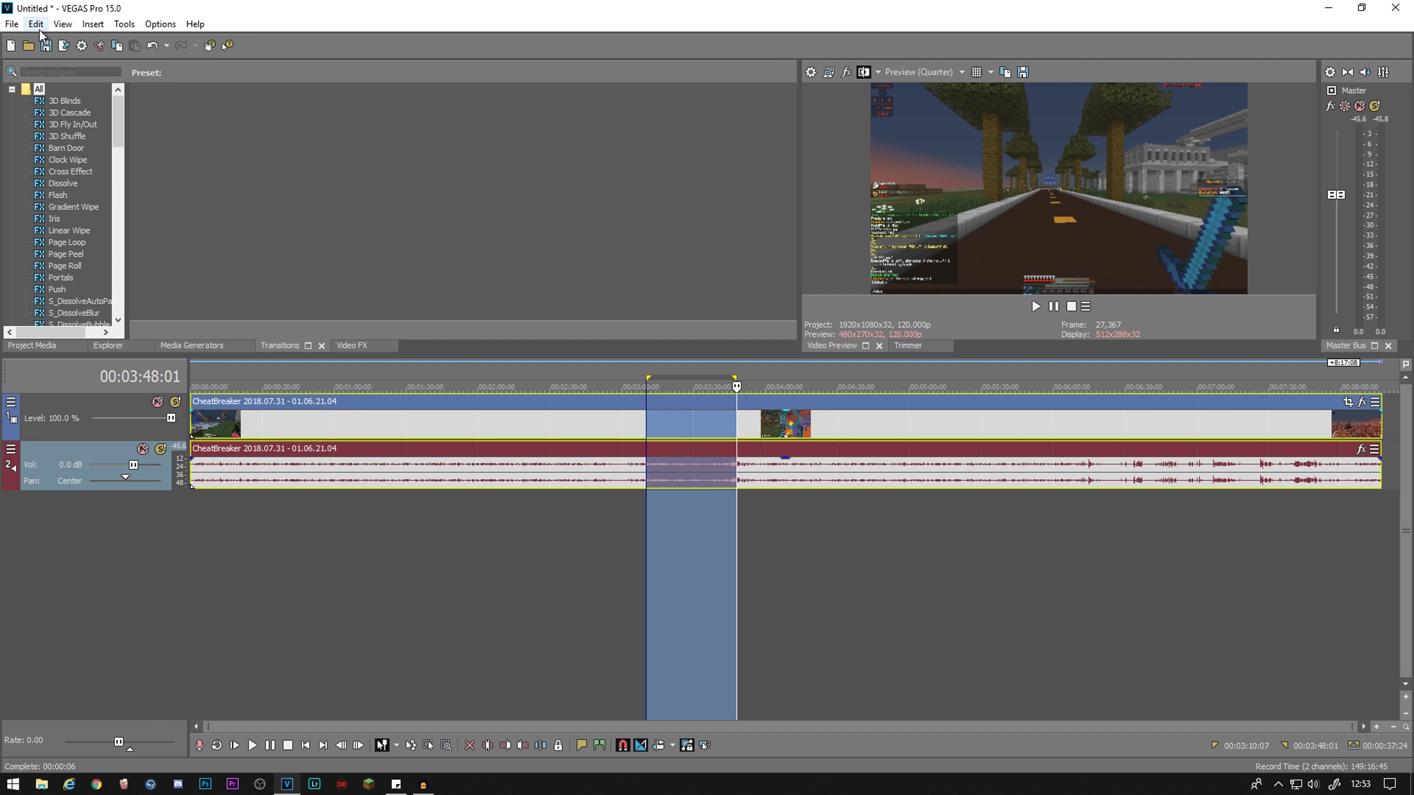
- Start Render As from the File menu and pick the Windows Media Video V11 format
left_click(21, 24)
left_click(66, 134)
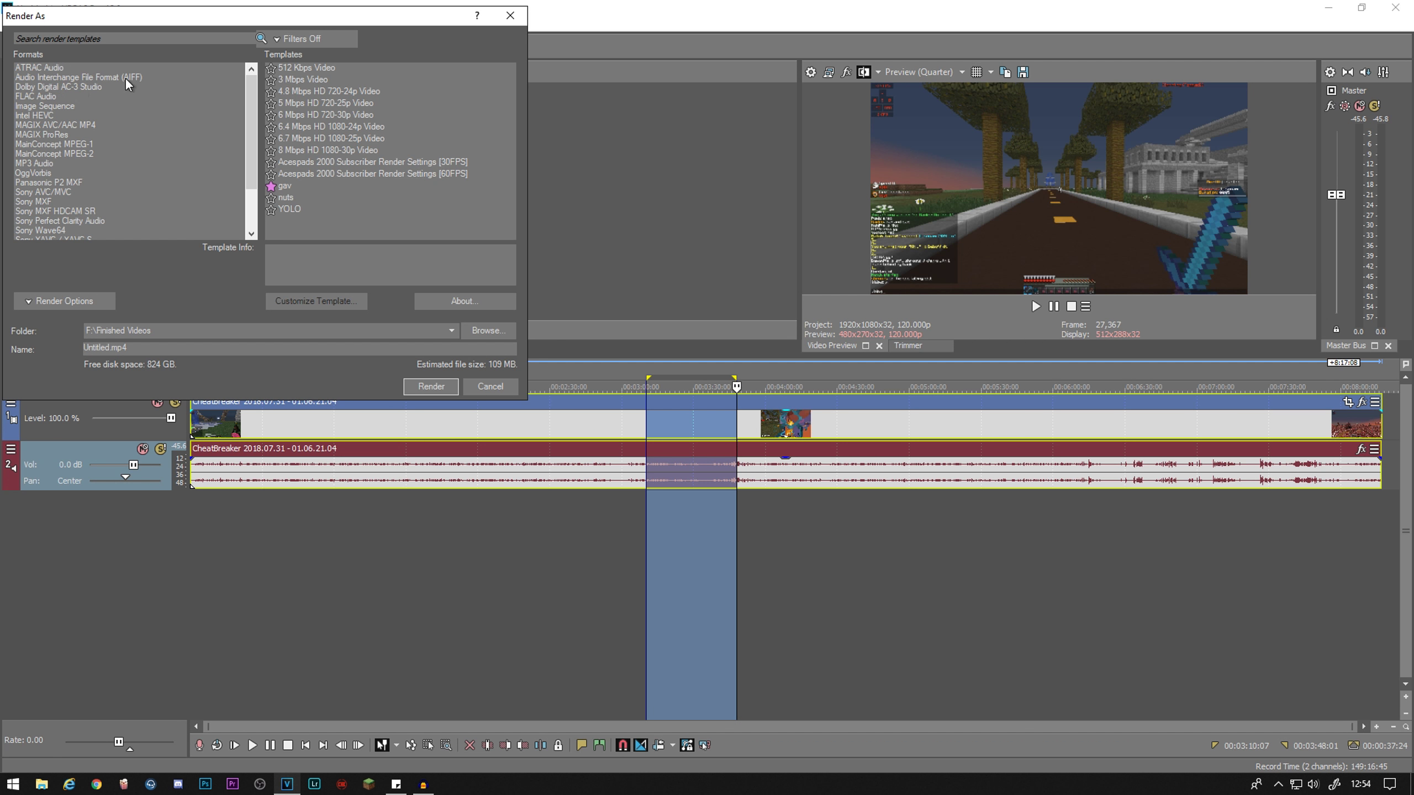
scroll(64, 90, "down", 3)
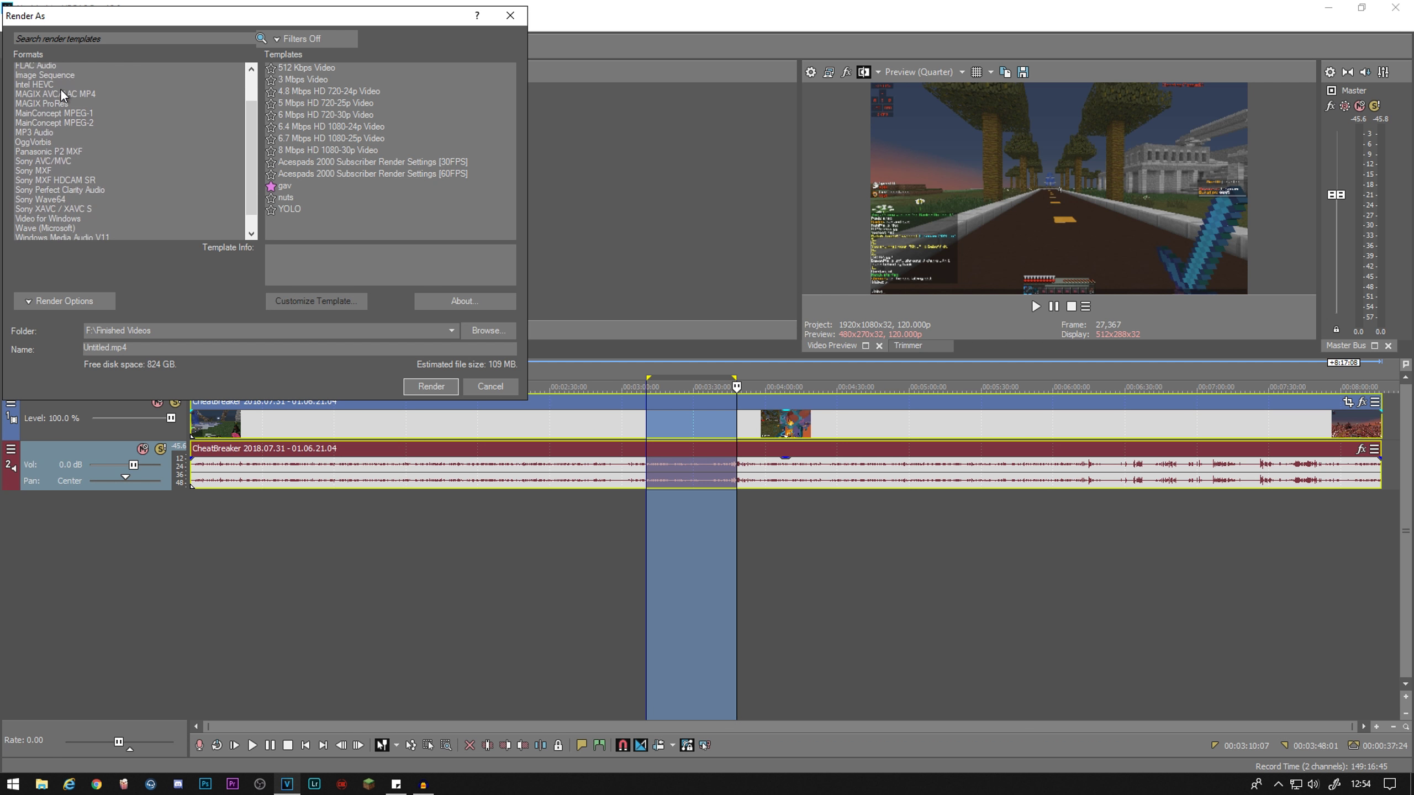
left_click(63, 221)
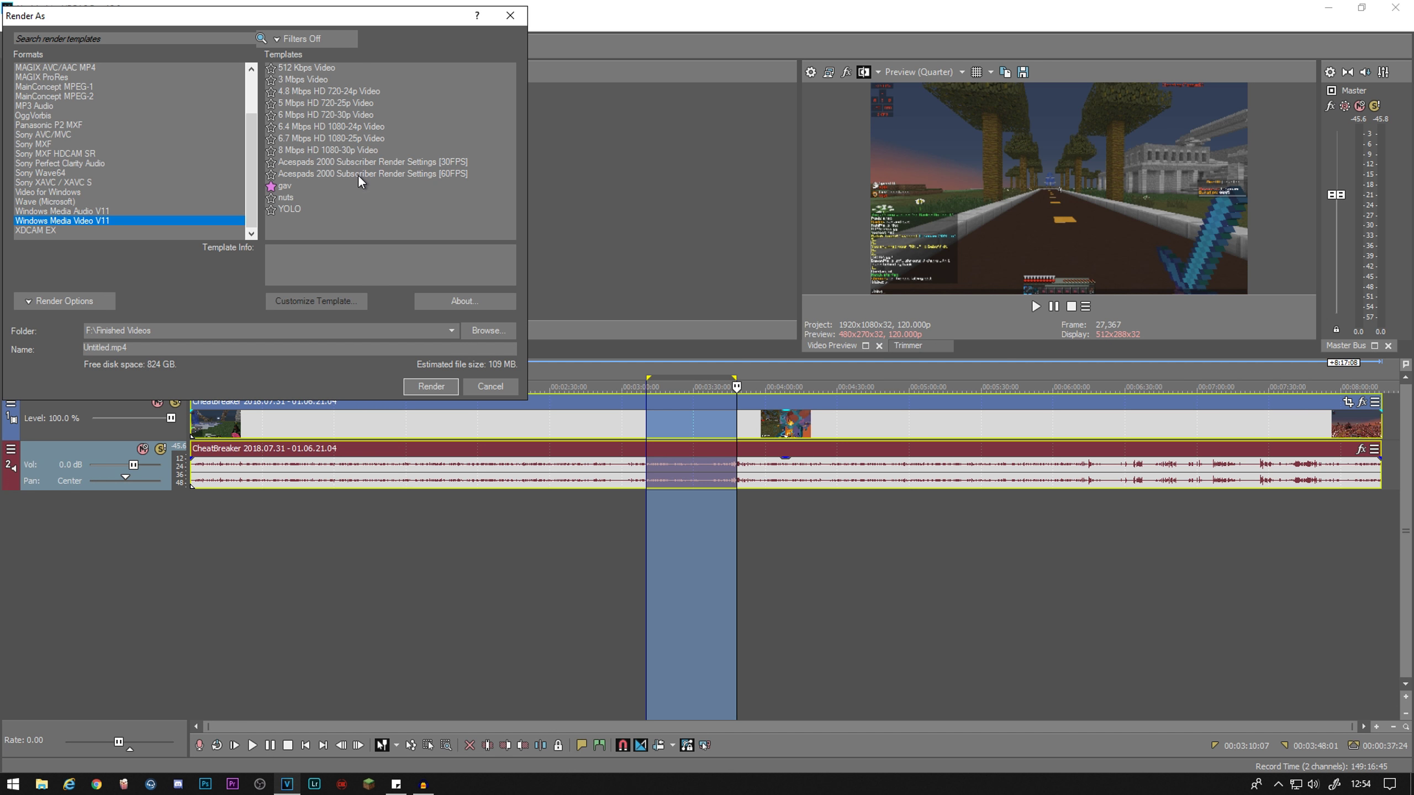
- Open the gav template's custom settings, move the window aside, and show its Video settings
double_click(287, 186)
left_click_drag(269, 18, 645, 18)
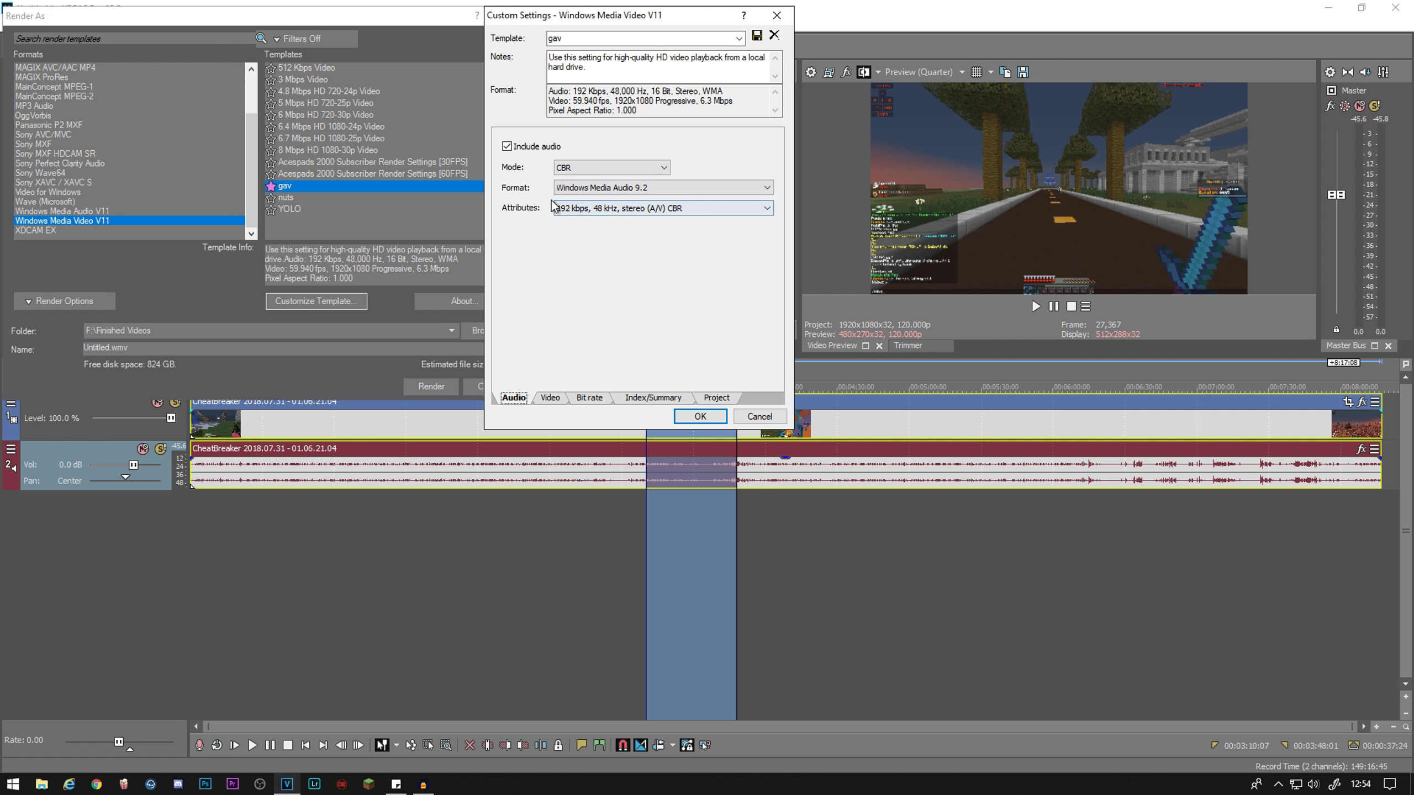
left_click(546, 400)
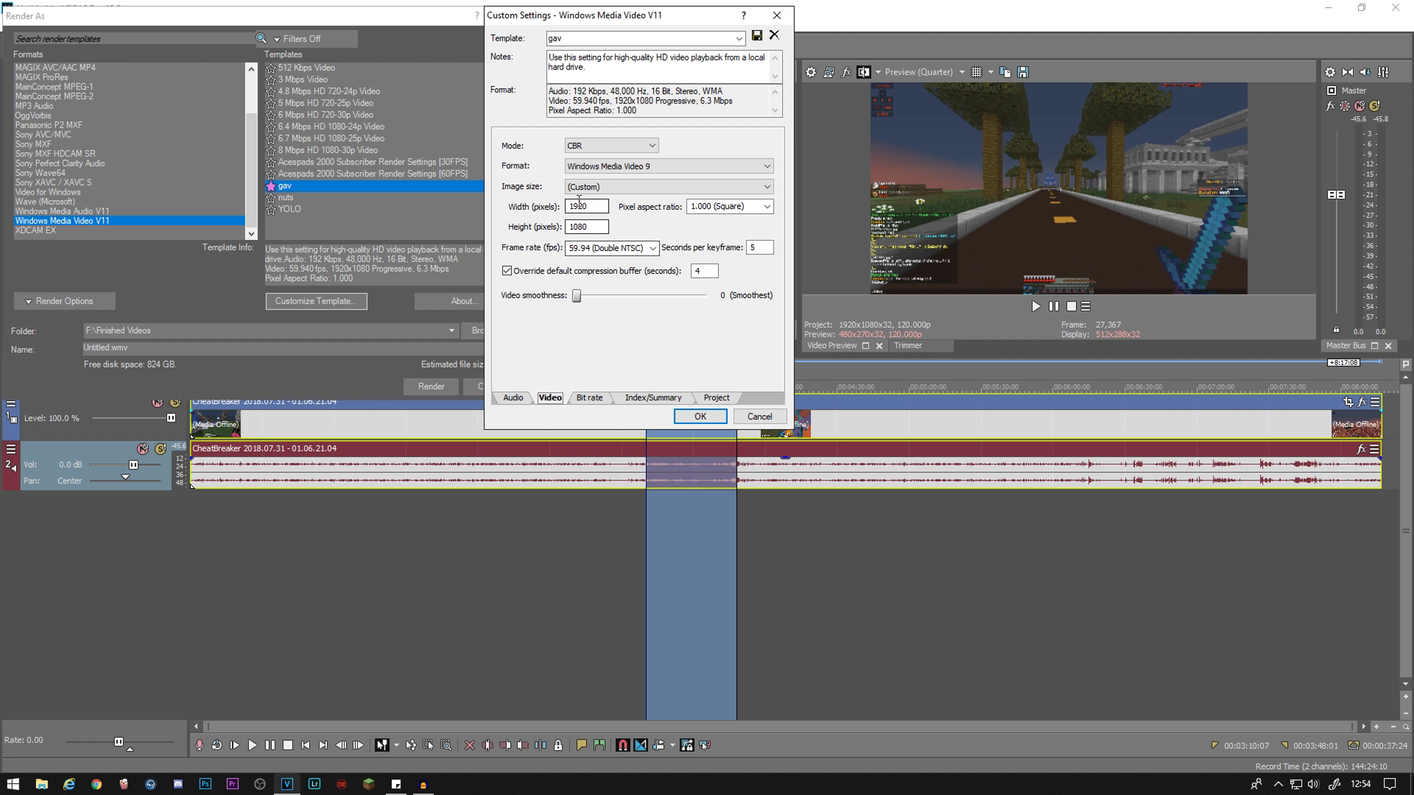
- Keep the custom image size and try editing its width and height values
left_click(620, 187)
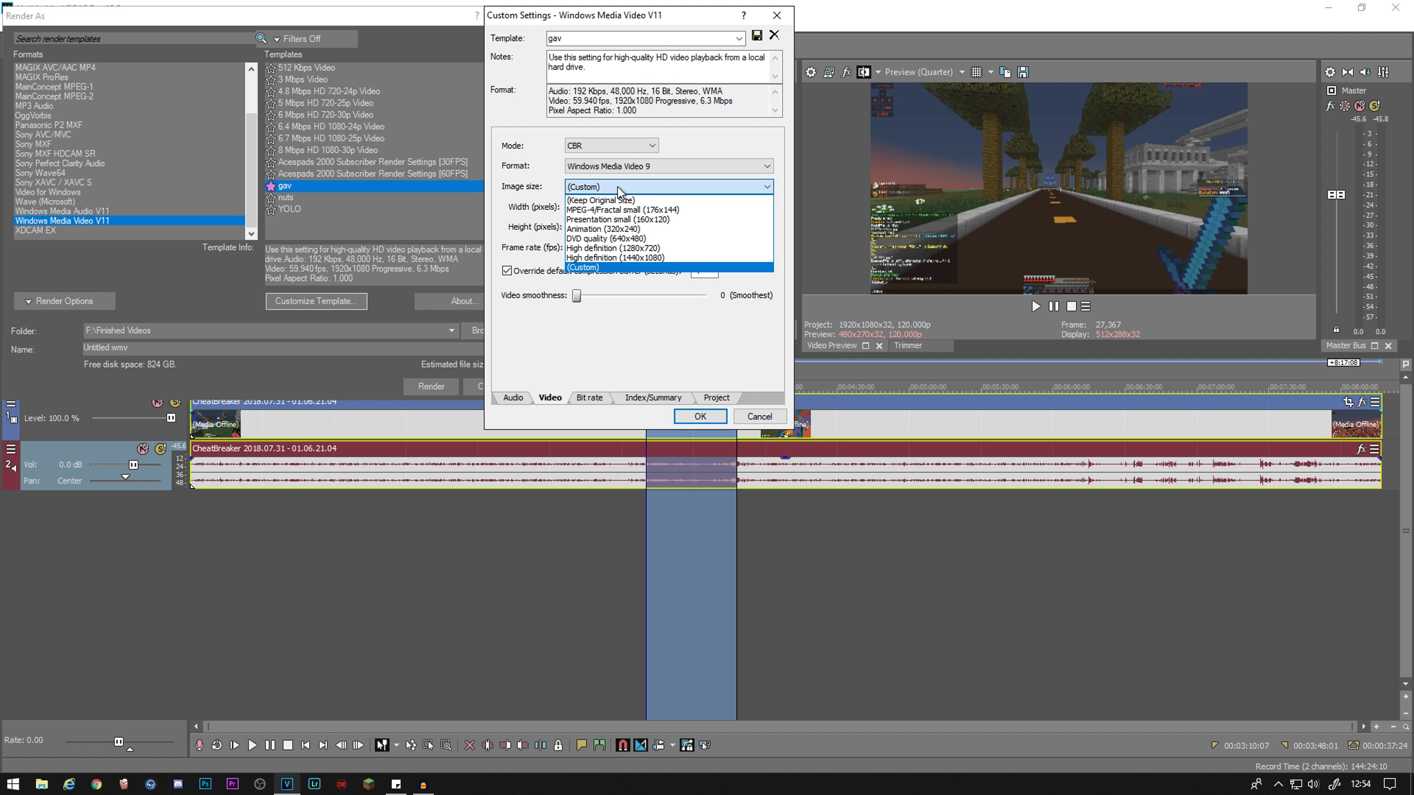
left_click(584, 191)
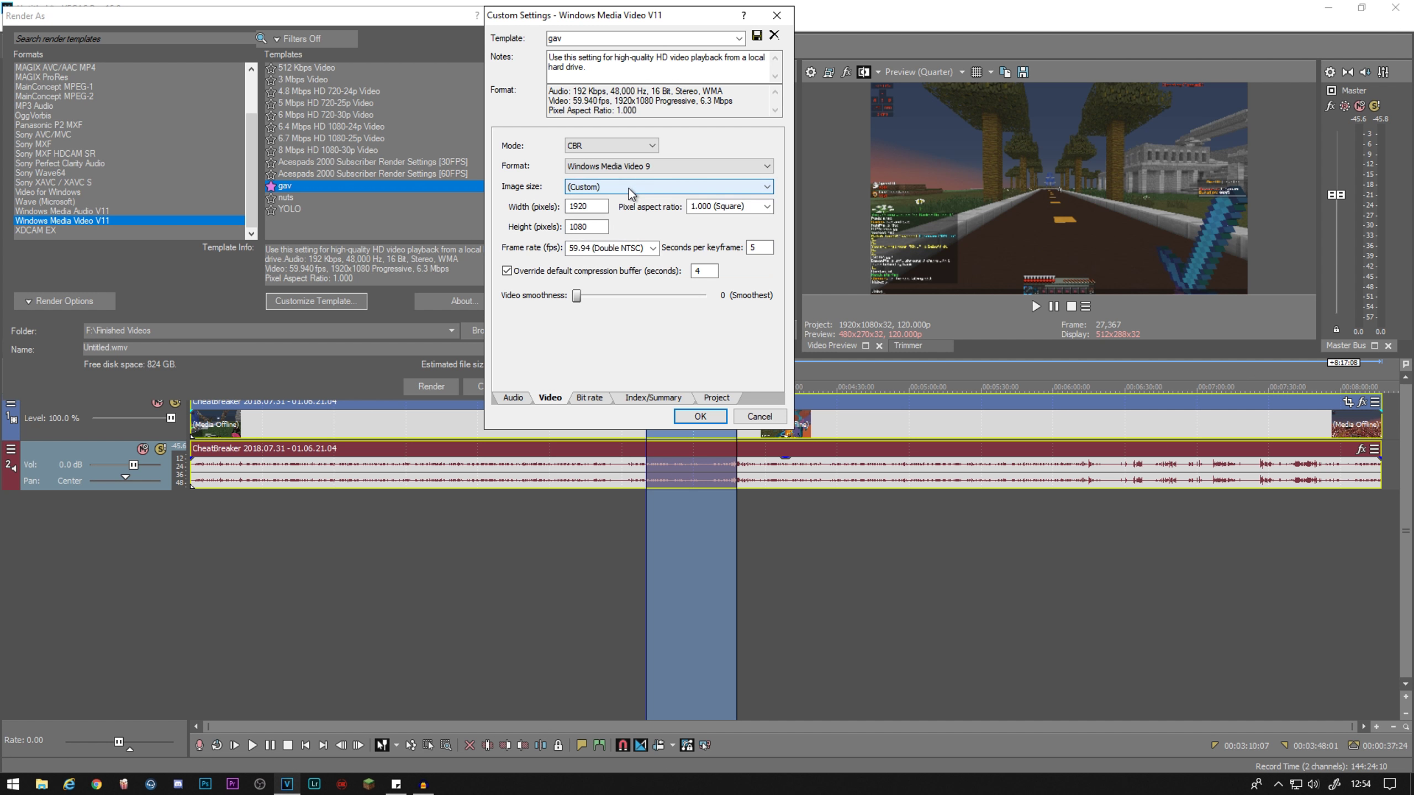
double_click(590, 206)
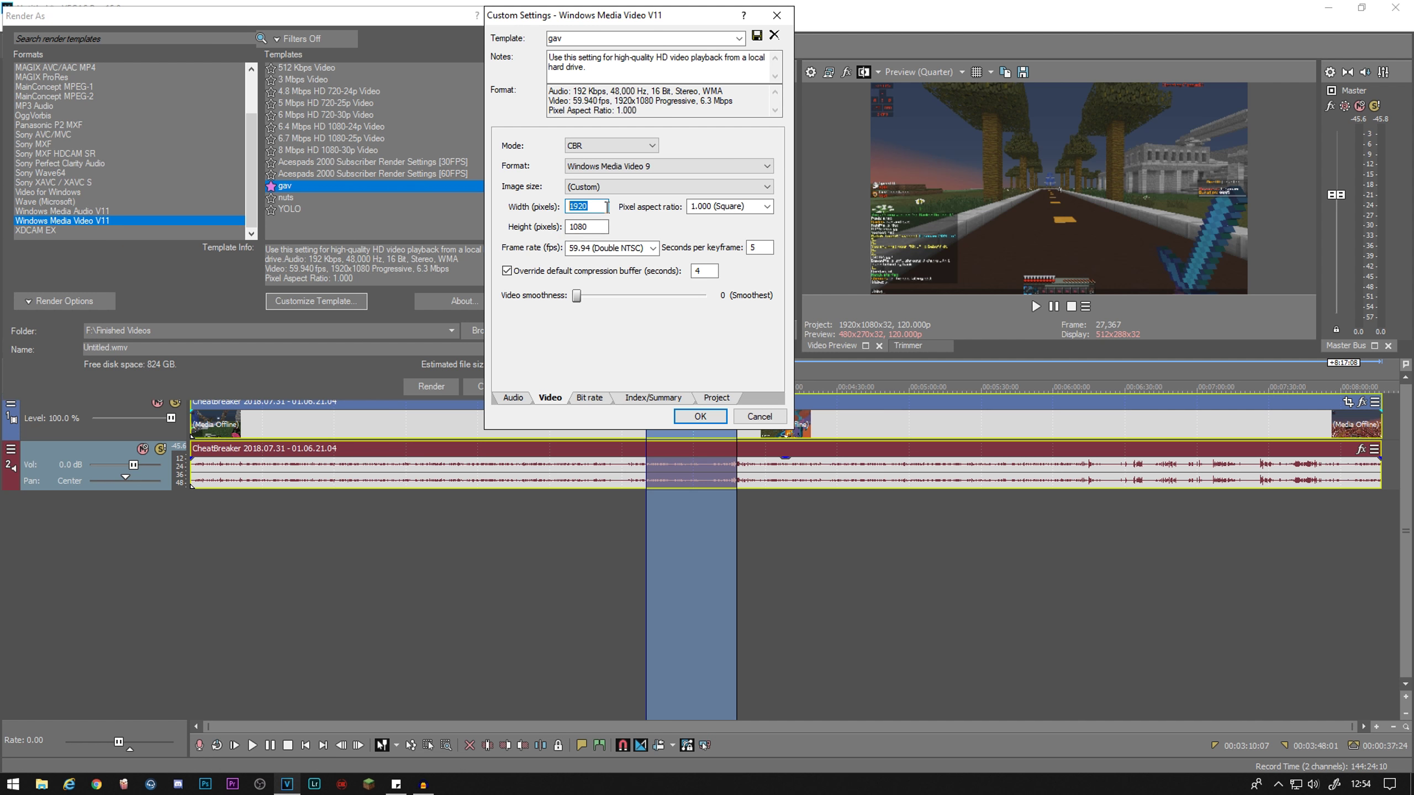
type("256")
key("Tab")
key("Tab")
type("1")
left_click(591, 187)
left_click(610, 202)
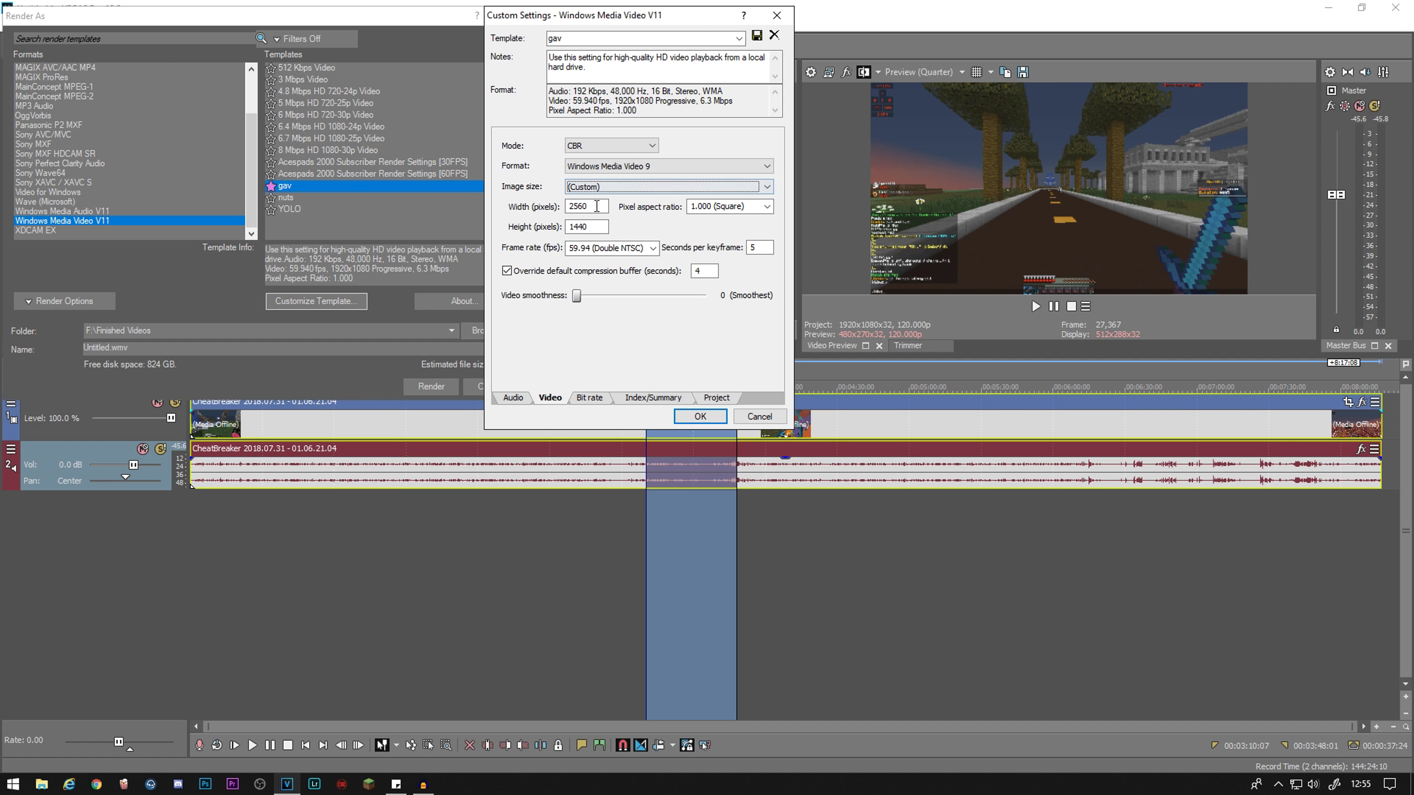
- Choose High definition (1280x720) from the image size presets
double_click(596, 206)
left_click(610, 190)
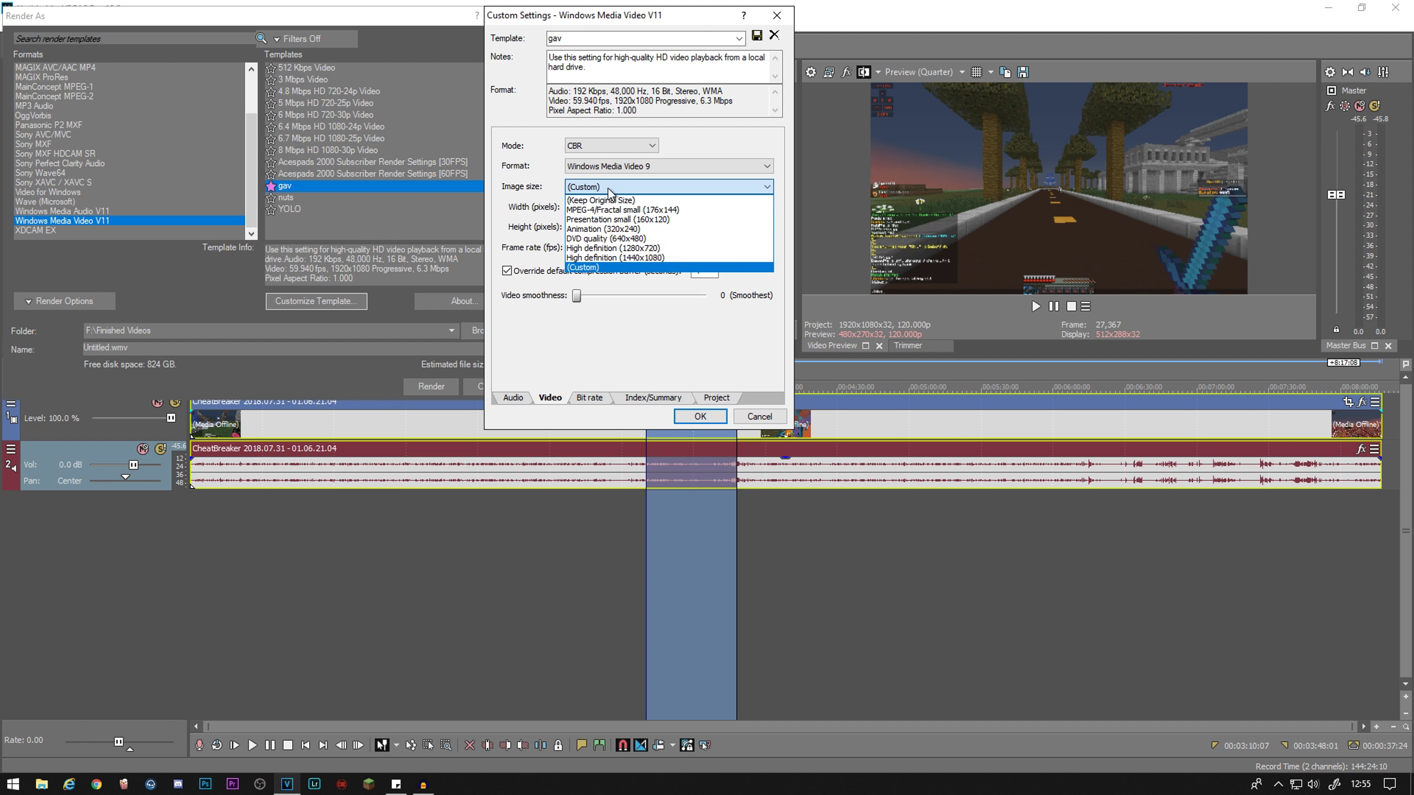
left_click(610, 192)
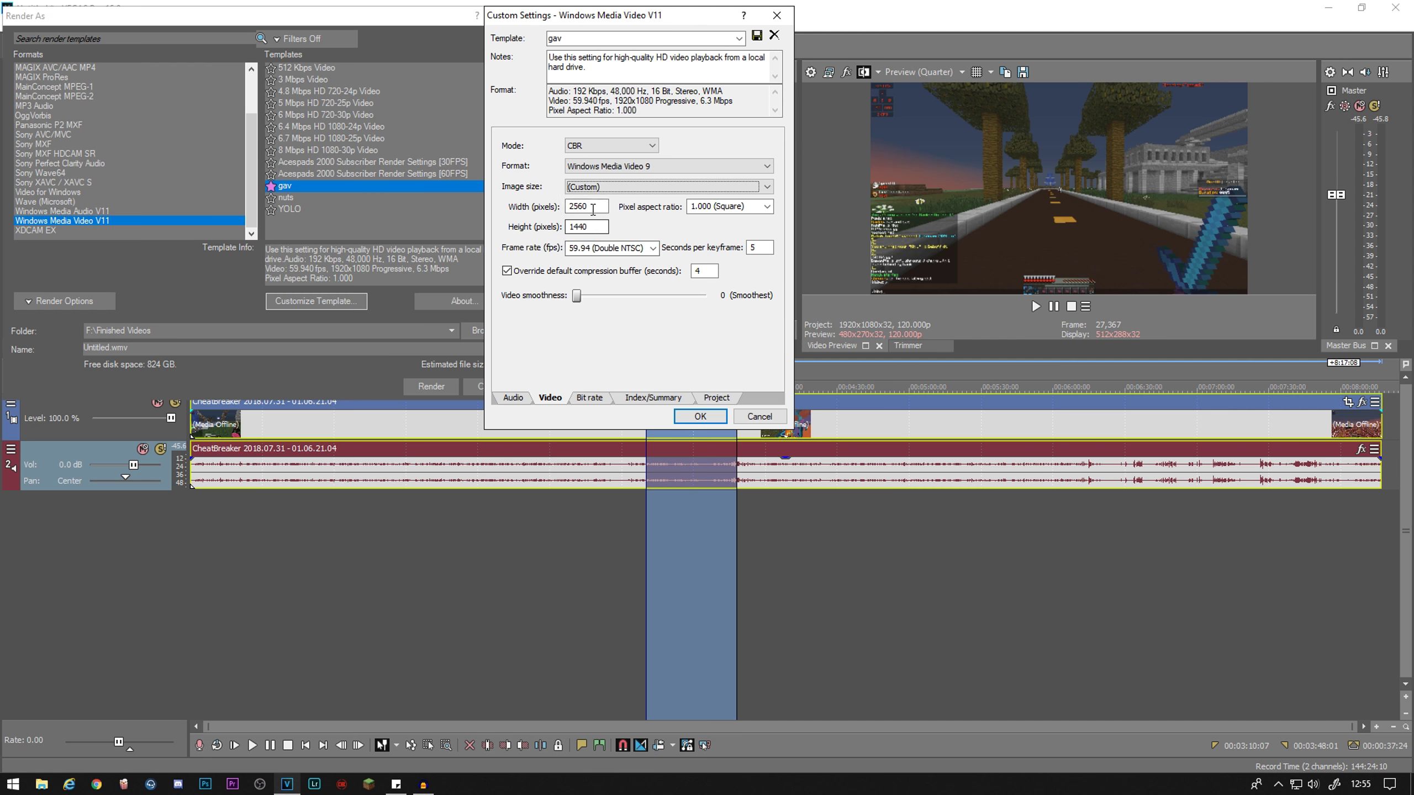
left_click(611, 188)
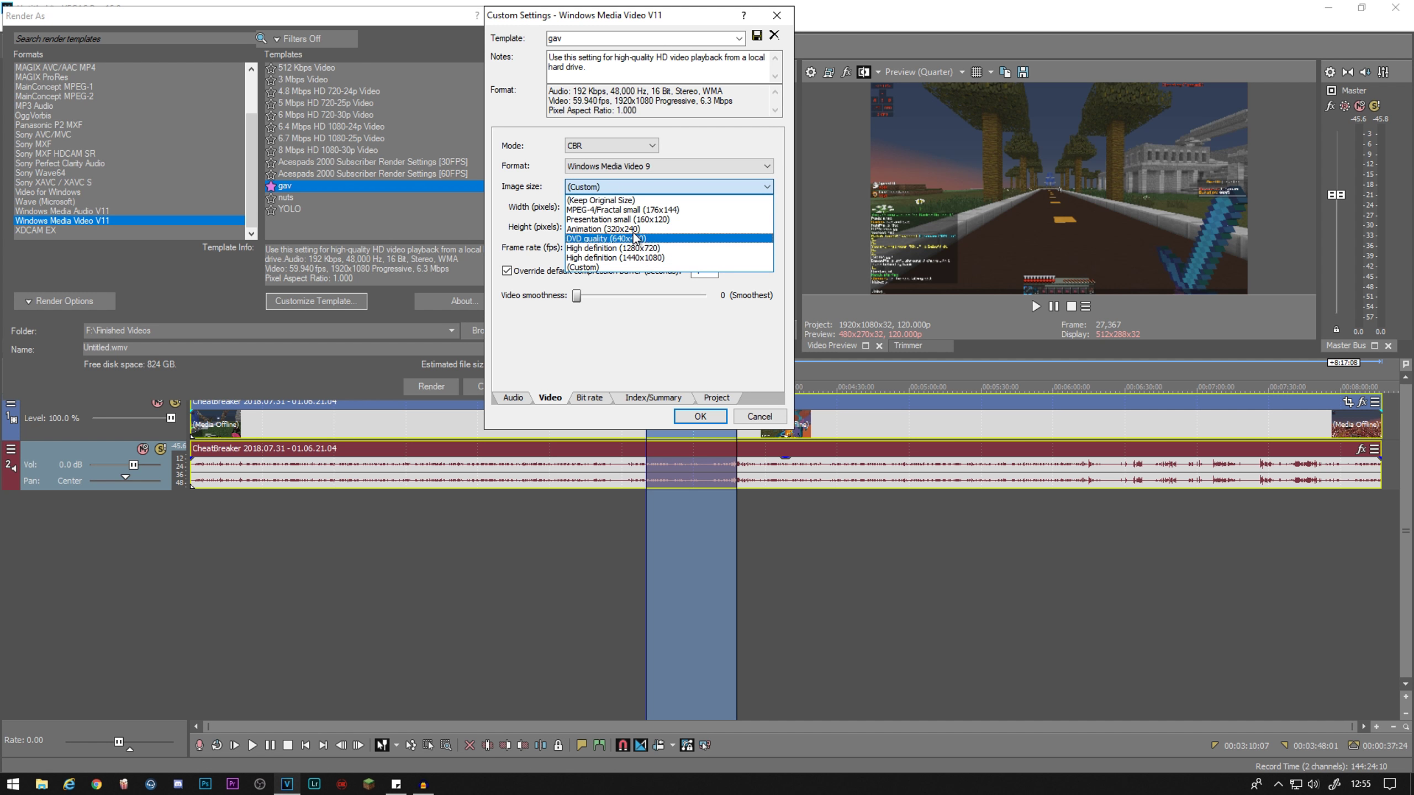
left_click(641, 248)
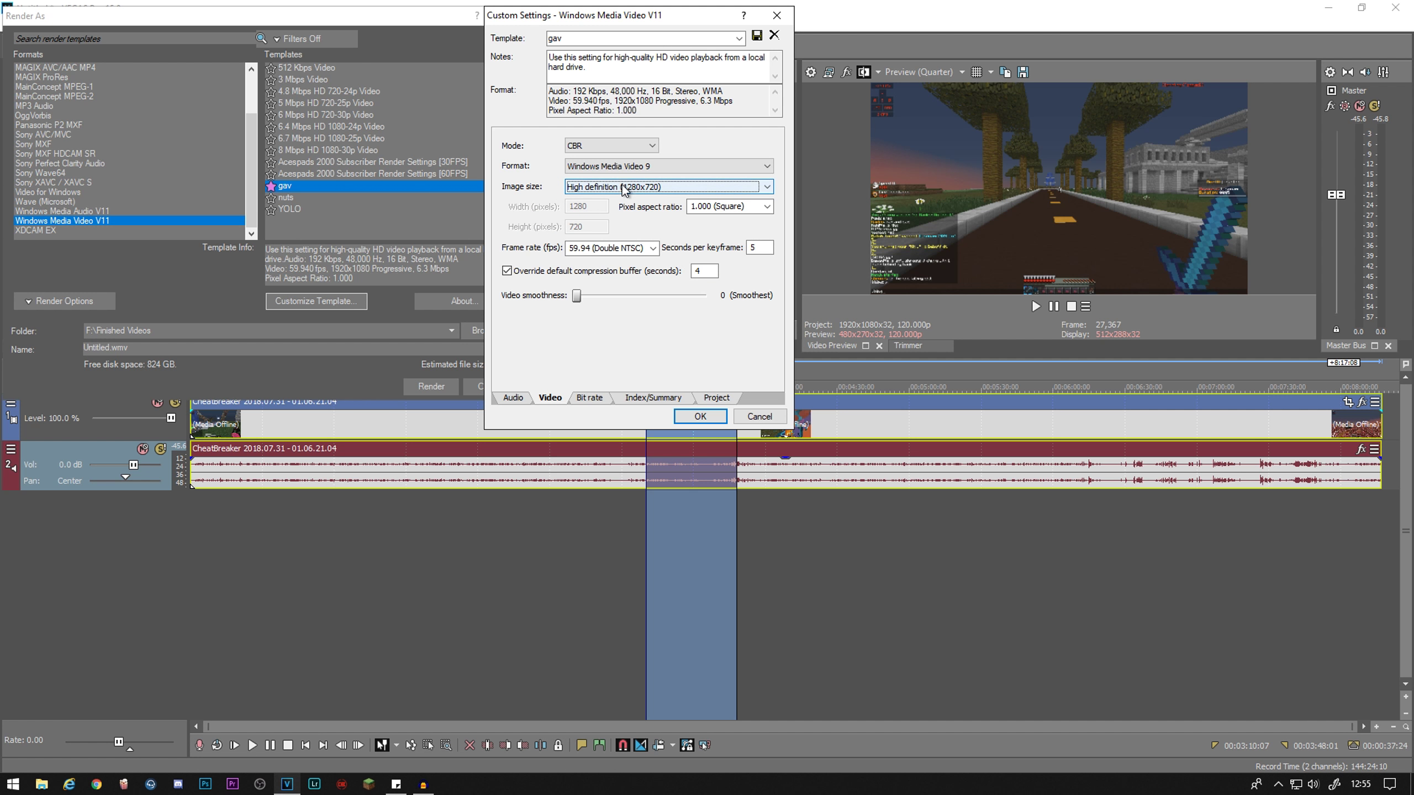
- Change the Internet/LAN target bit rate to 30 M, then to 60 M
left_click(592, 400)
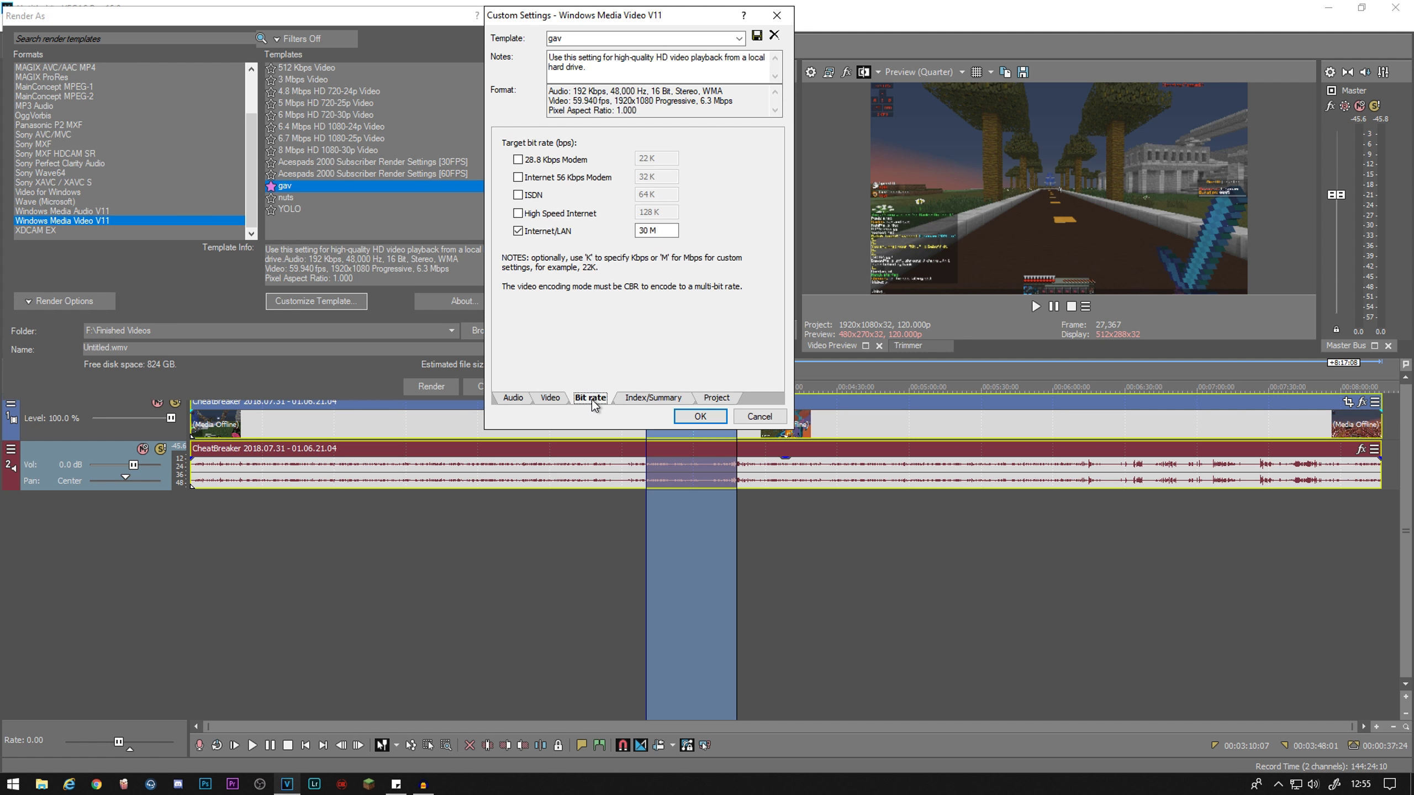
double_click(646, 231)
type("30")
double_click(649, 230)
type("60")
- On the Project settings, keep video rendering quality at Best
left_click(718, 398)
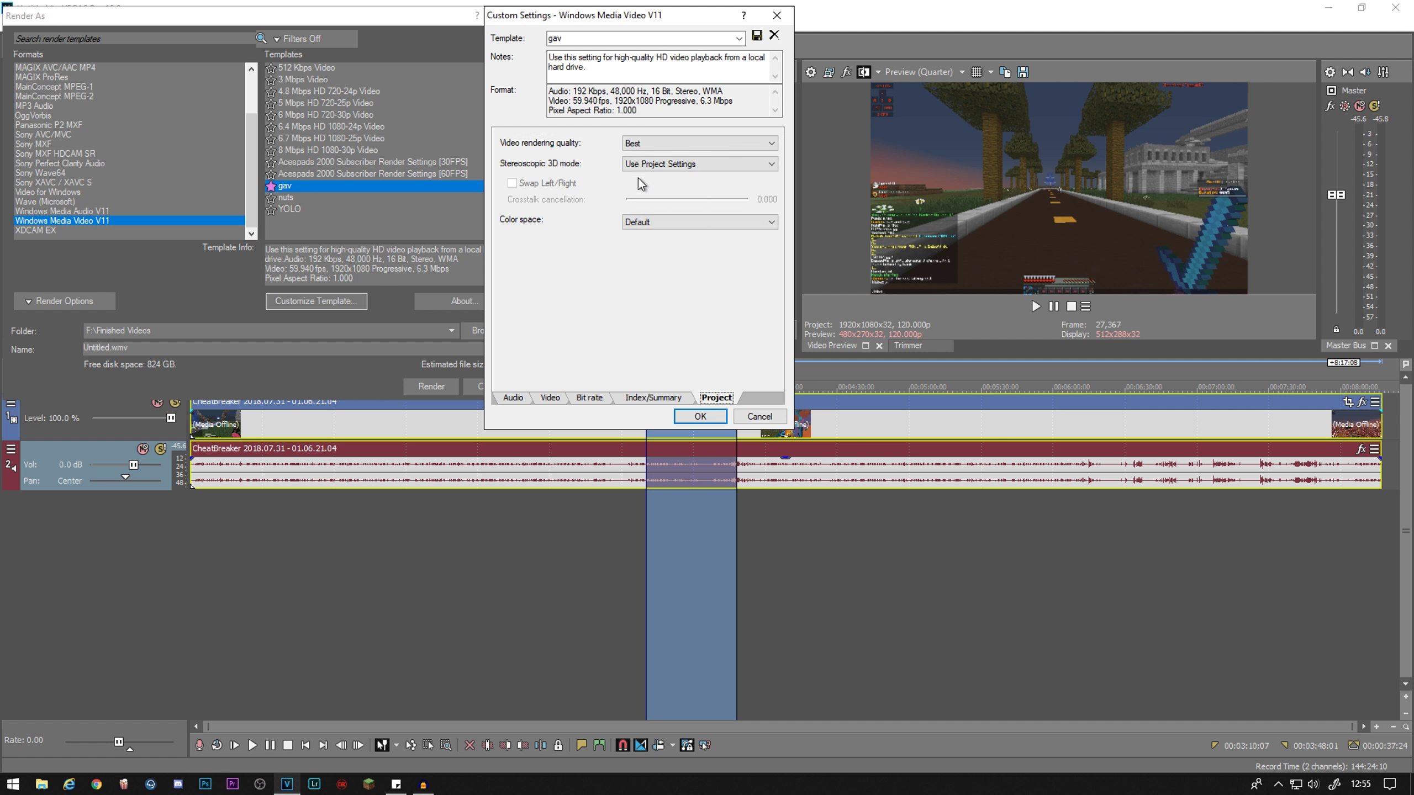
left_click(673, 147)
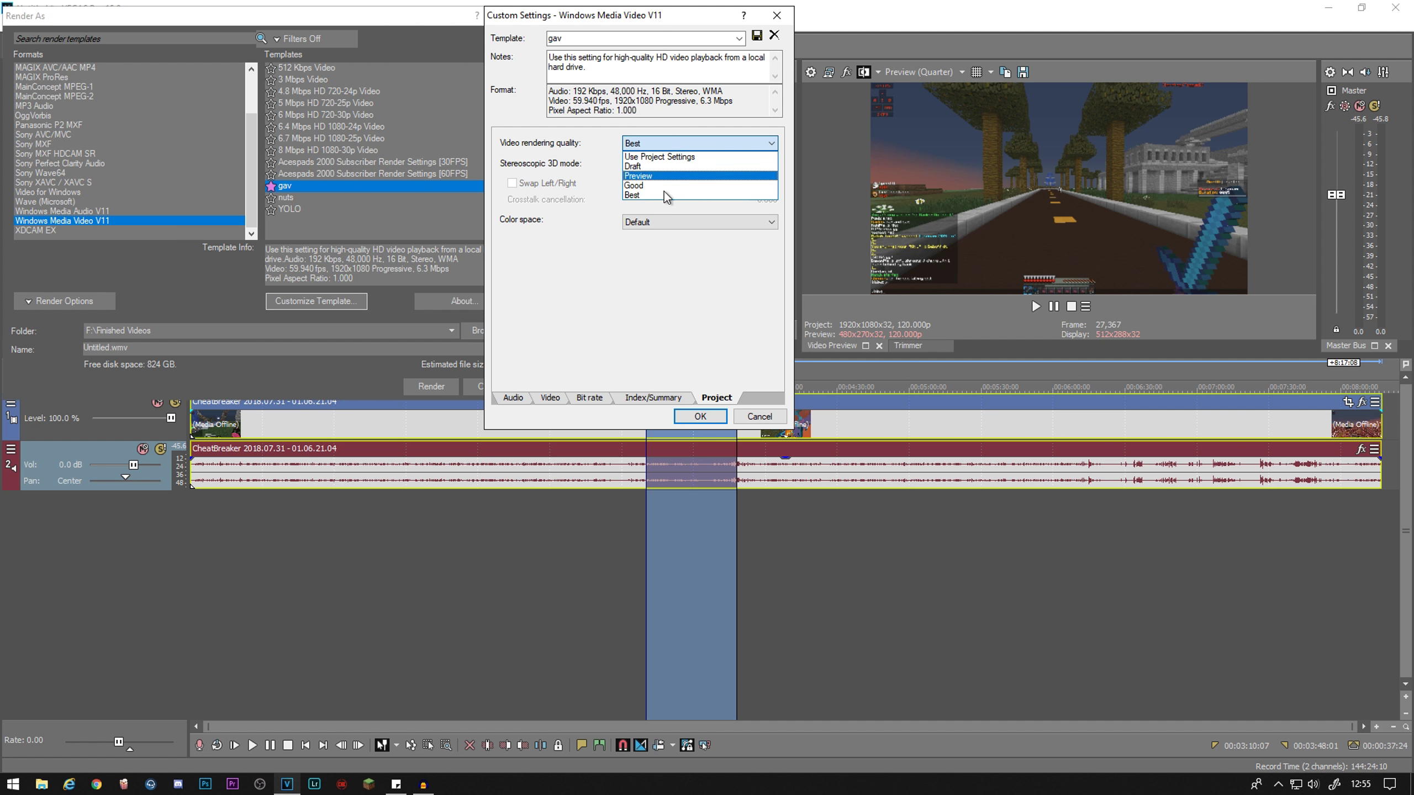
left_click(664, 195)
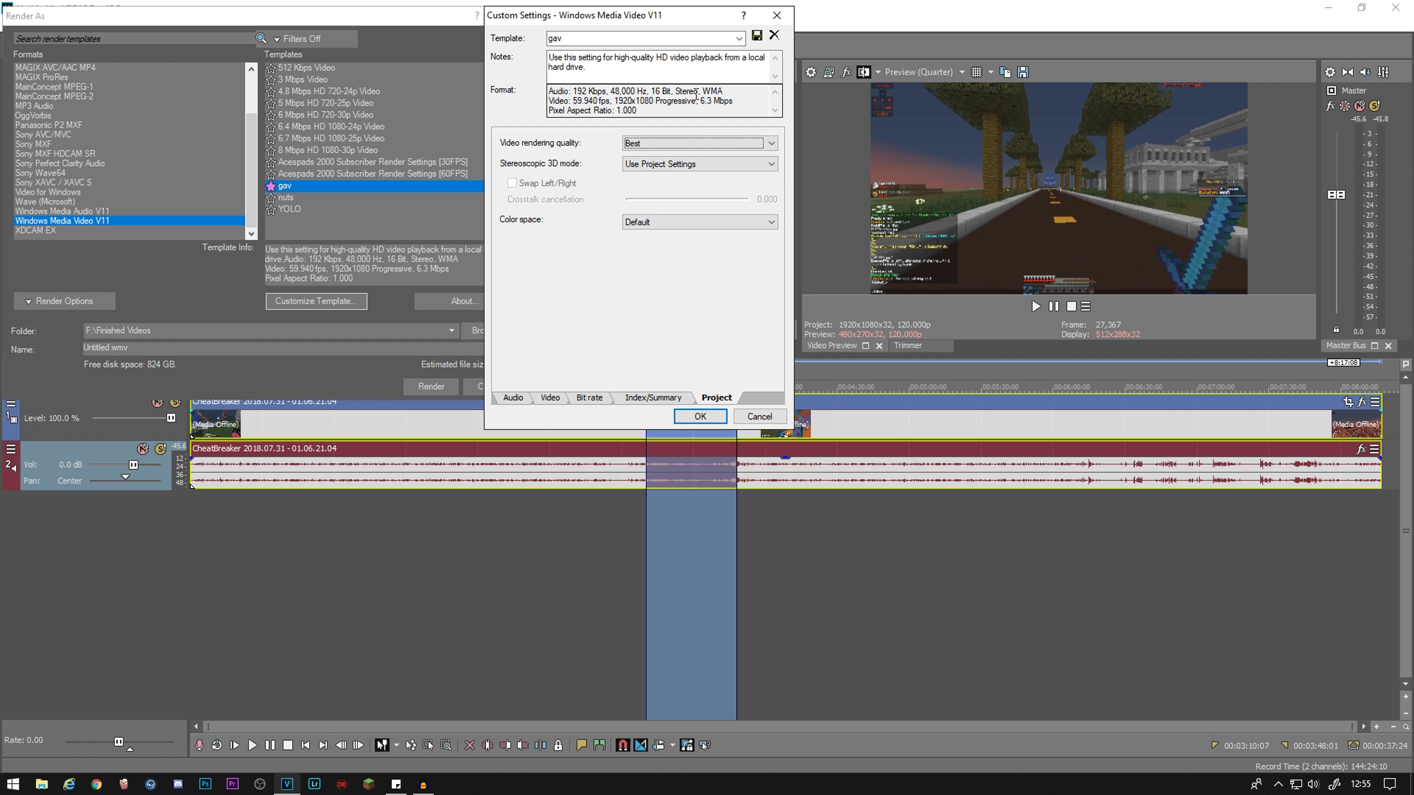
- Close the template and render dialogs, then select the clip's video and audio events
key("Escape")
key("Escape")
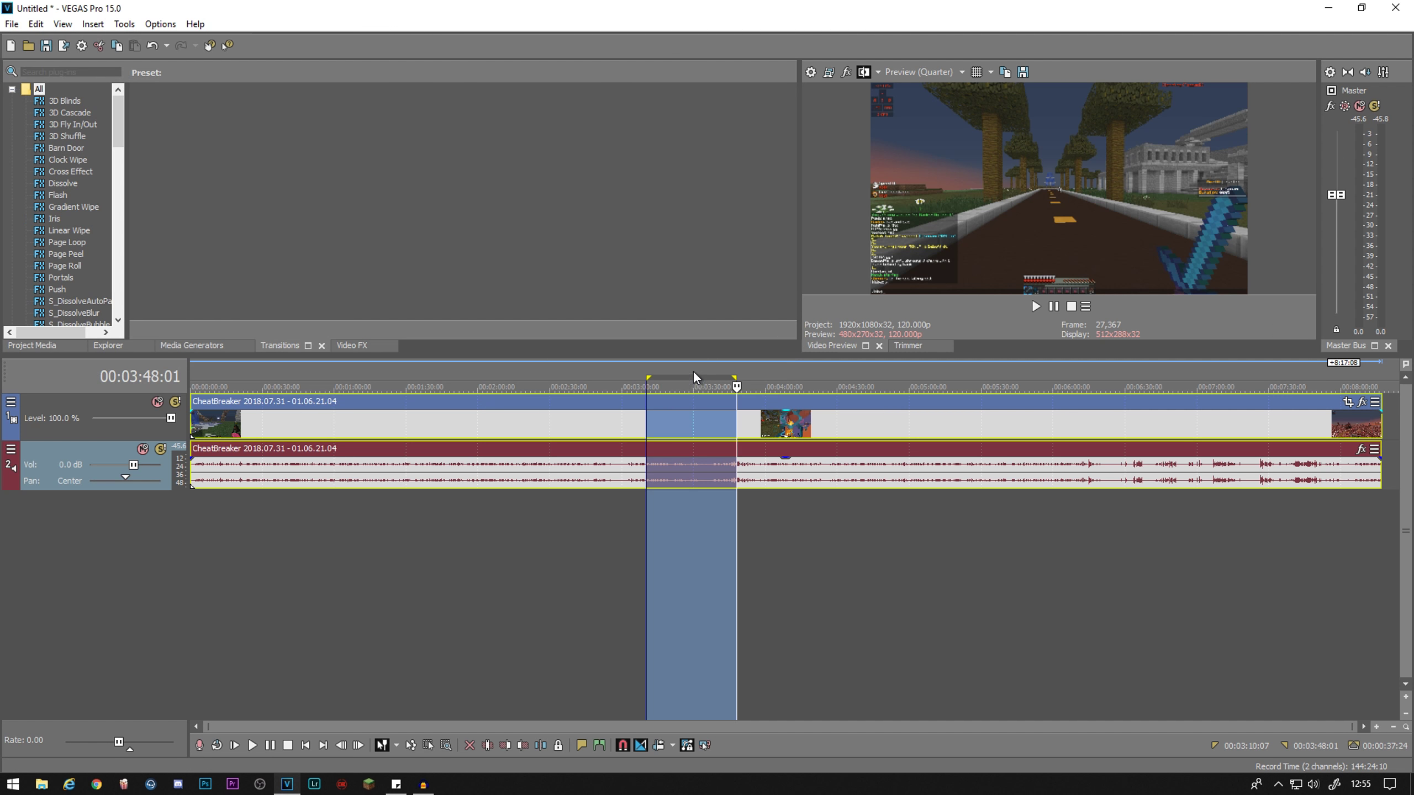
key("ctrl+Home")
left_click(799, 425)
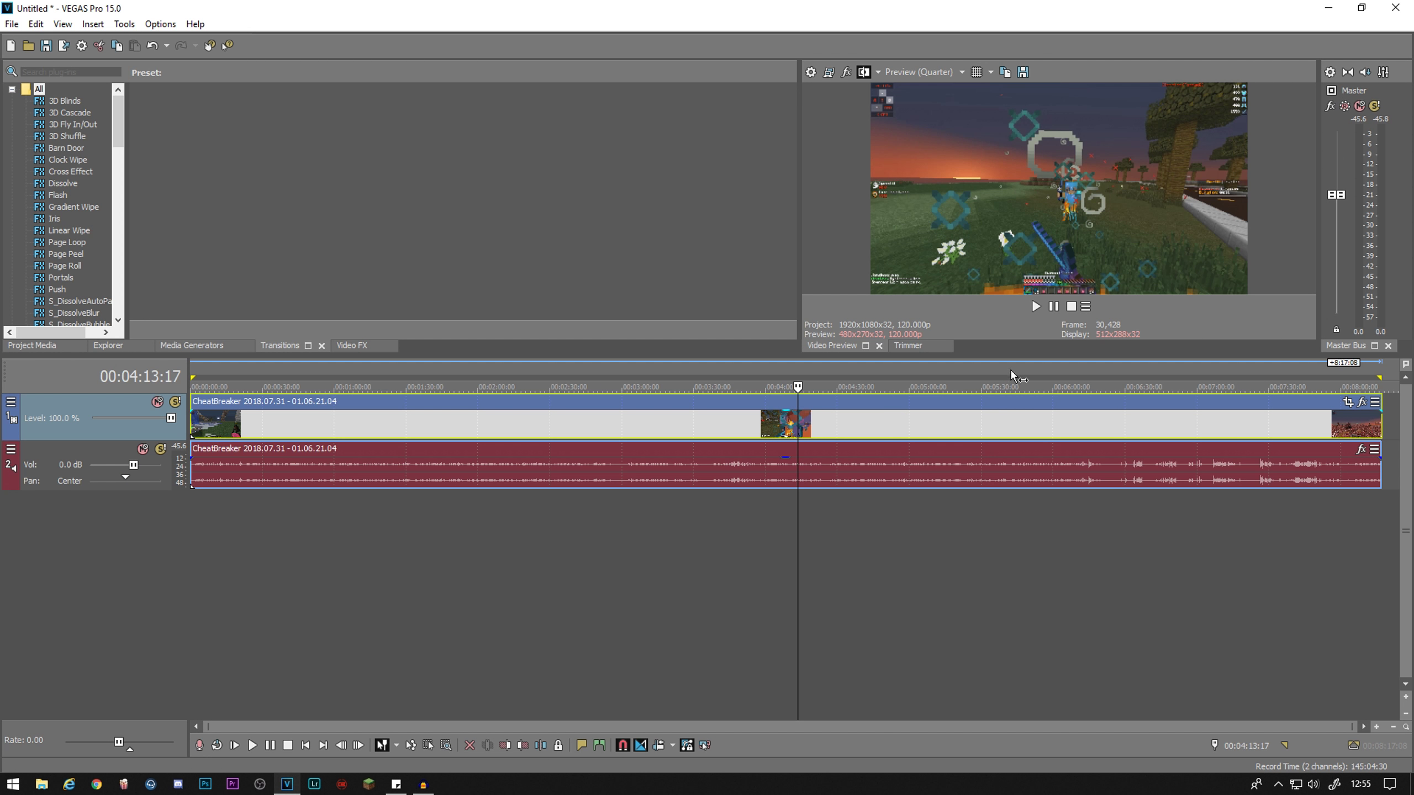
left_click(785, 465)
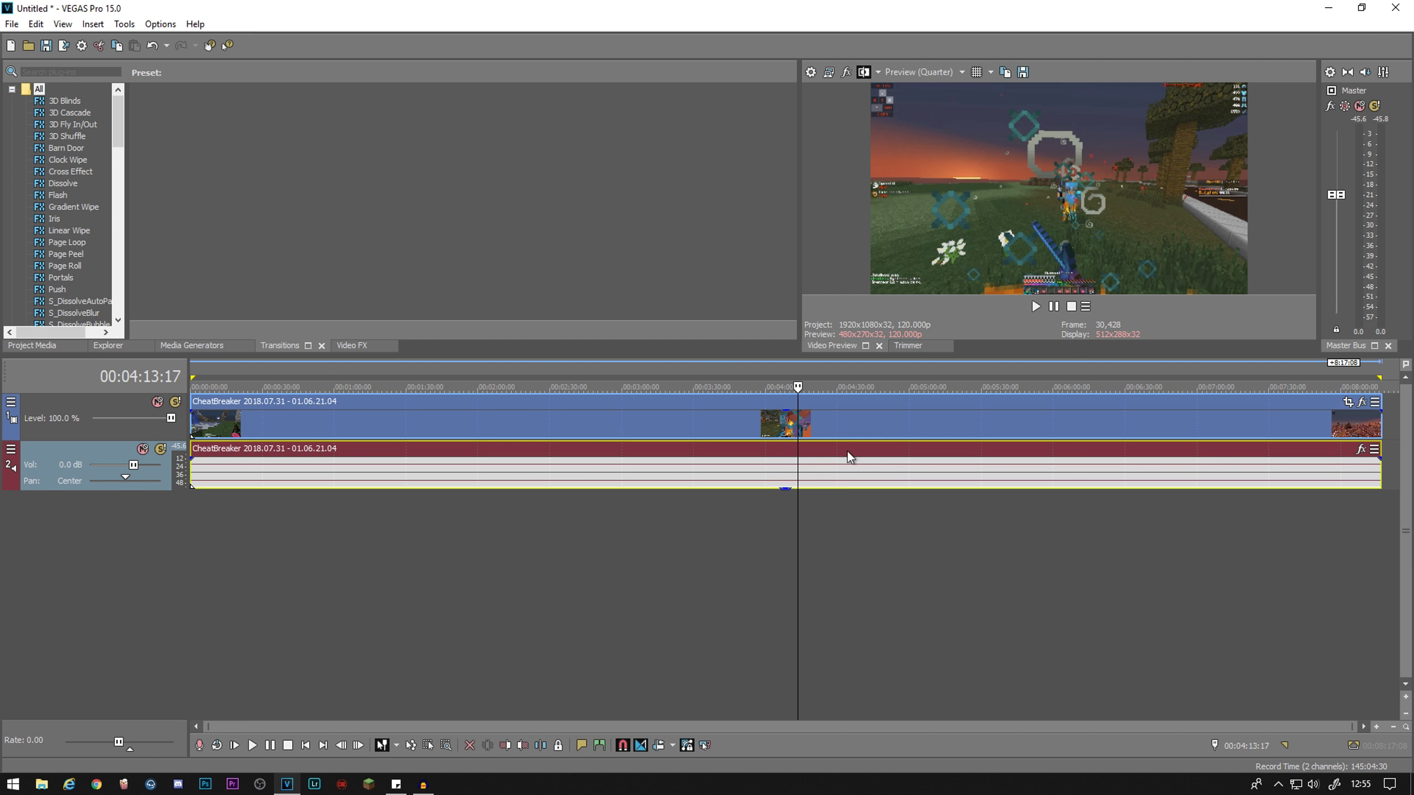
- Play and pause the clip preview, then bring up the project's video properties
left_click(1055, 307)
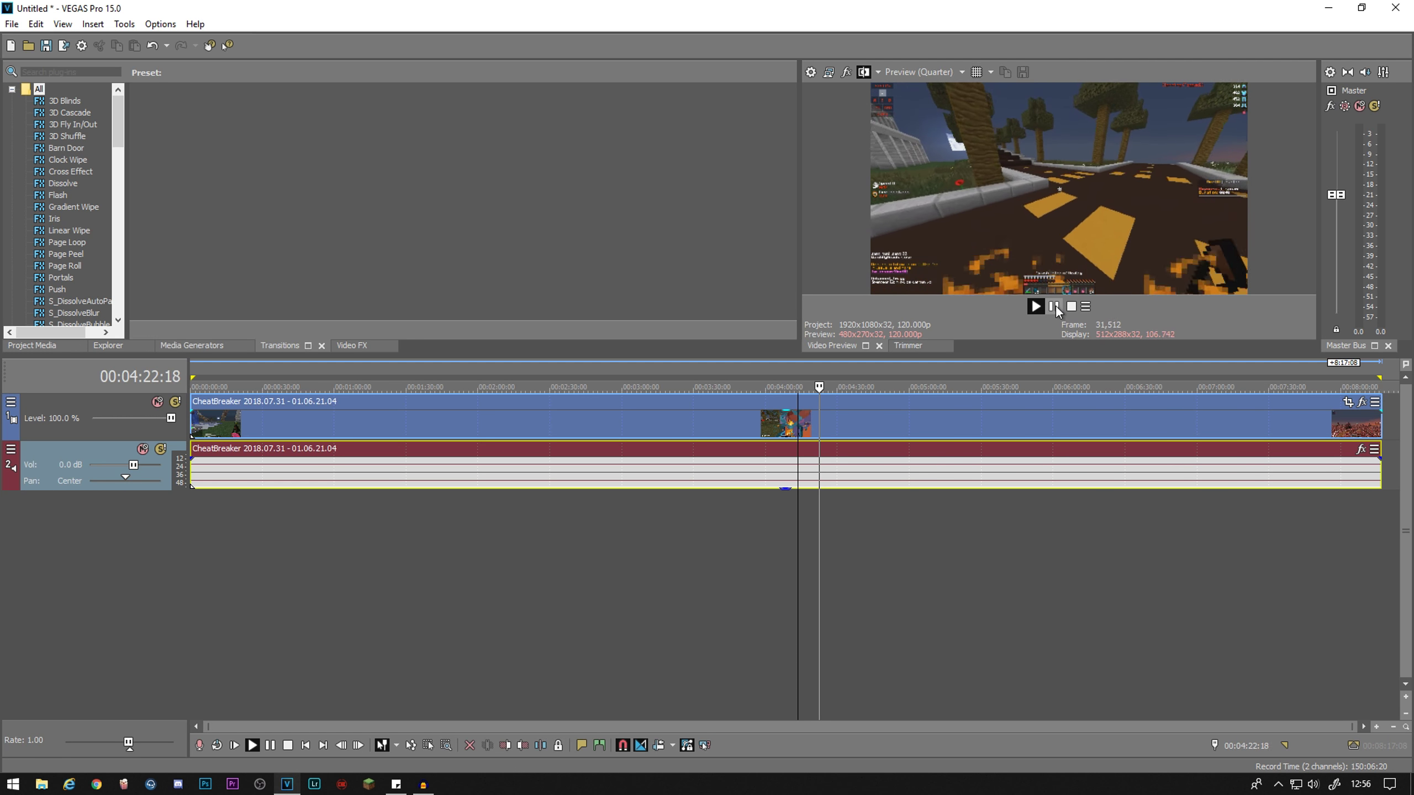
left_click(1053, 307)
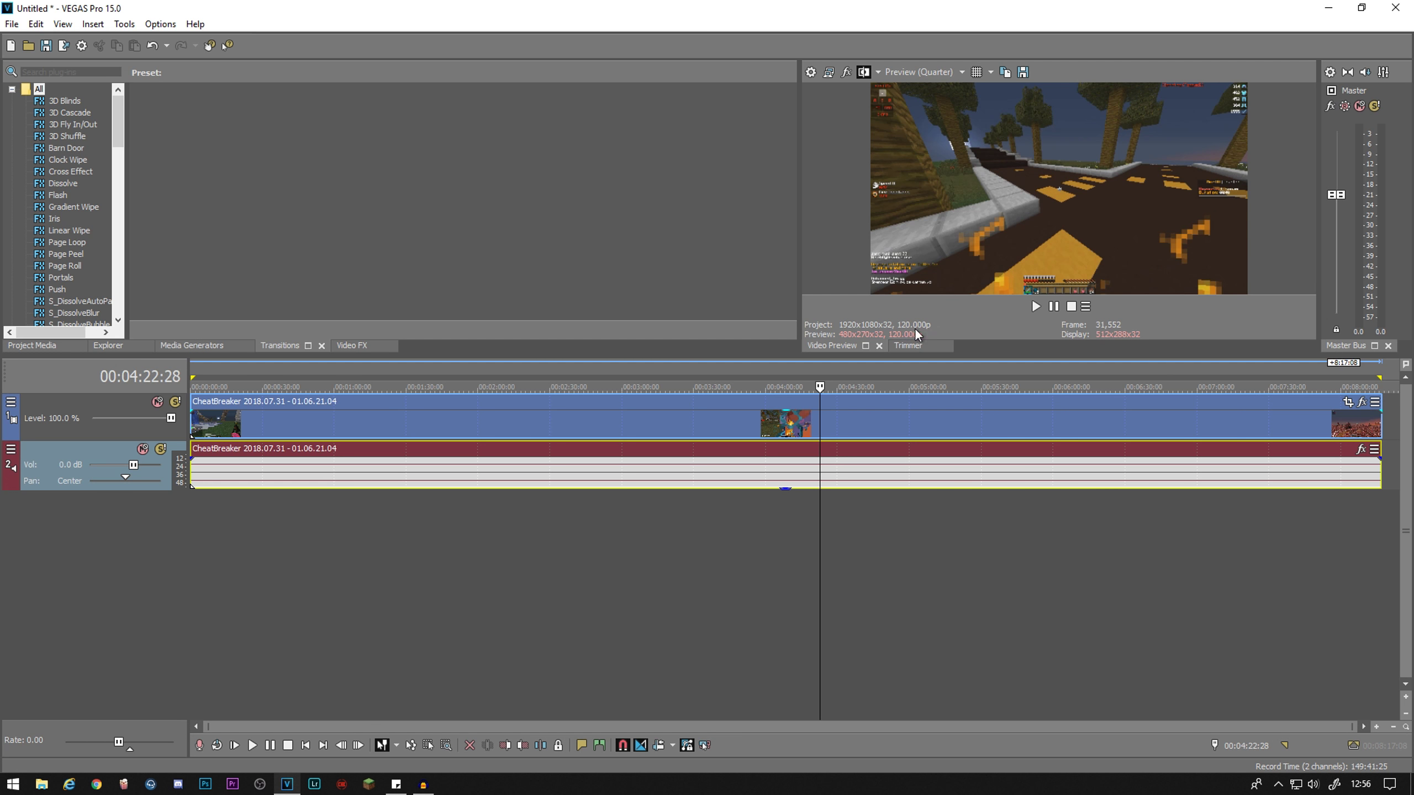
left_click(810, 69)
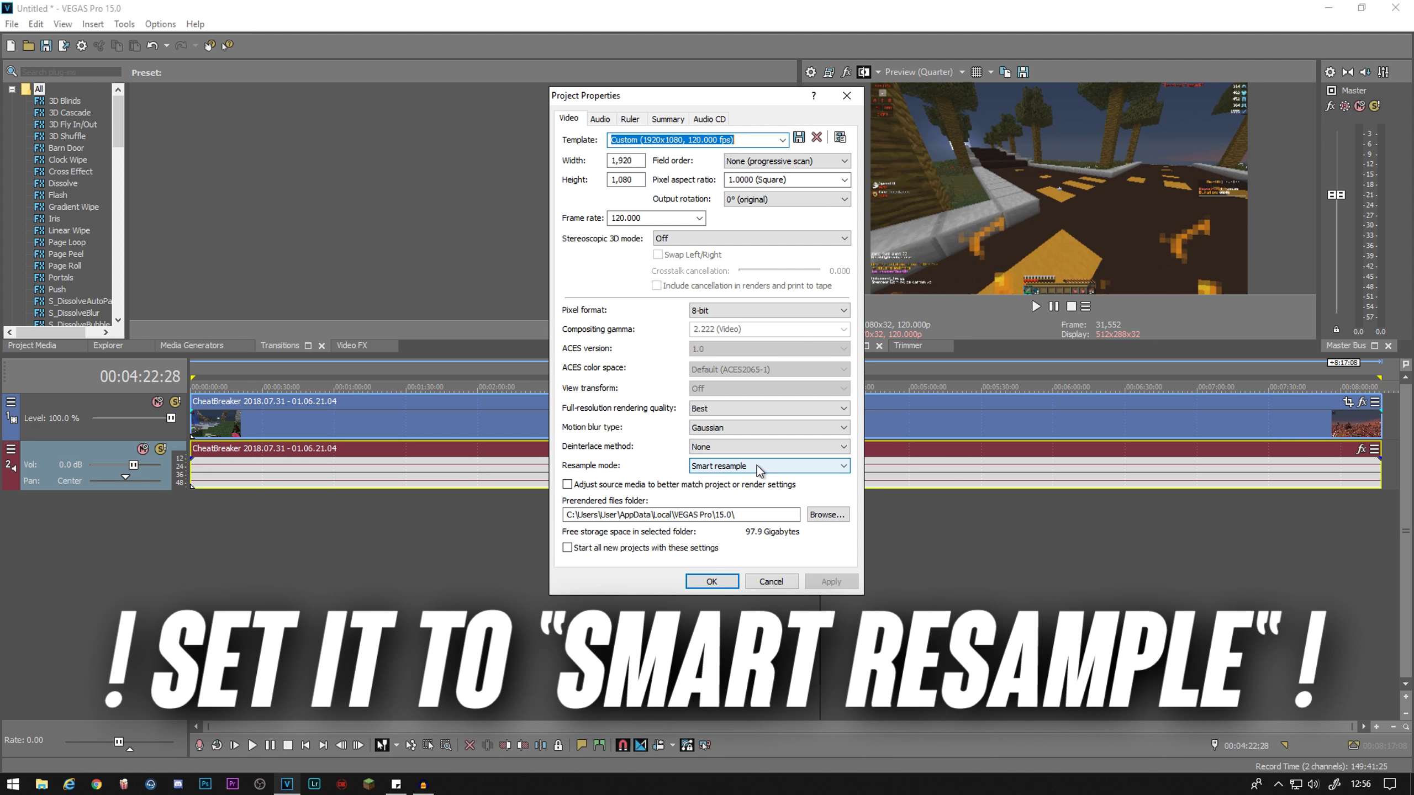
- Leave resample mode on Smart resample and cancel out of Project Properties
left_click(756, 466)
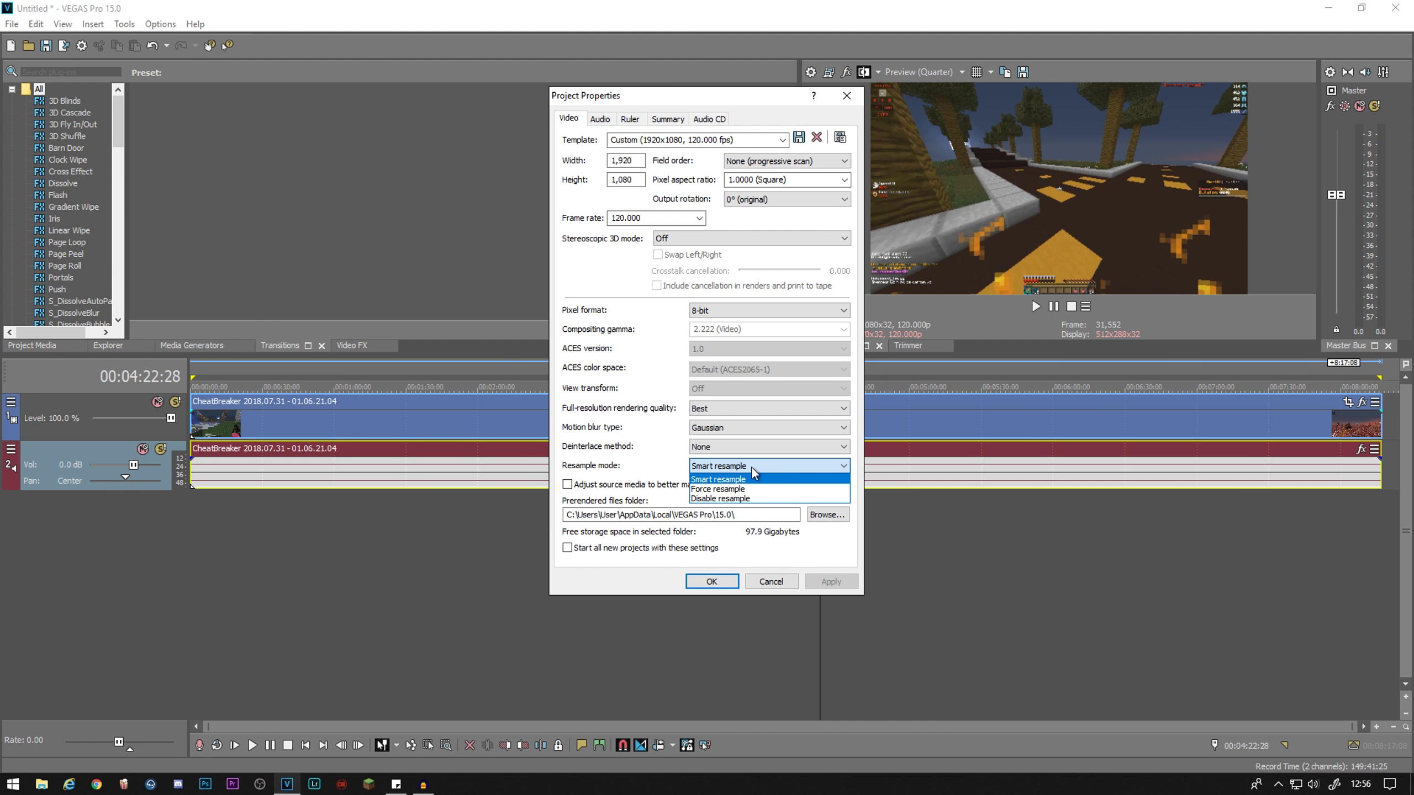
left_click(722, 467)
left_click(770, 582)
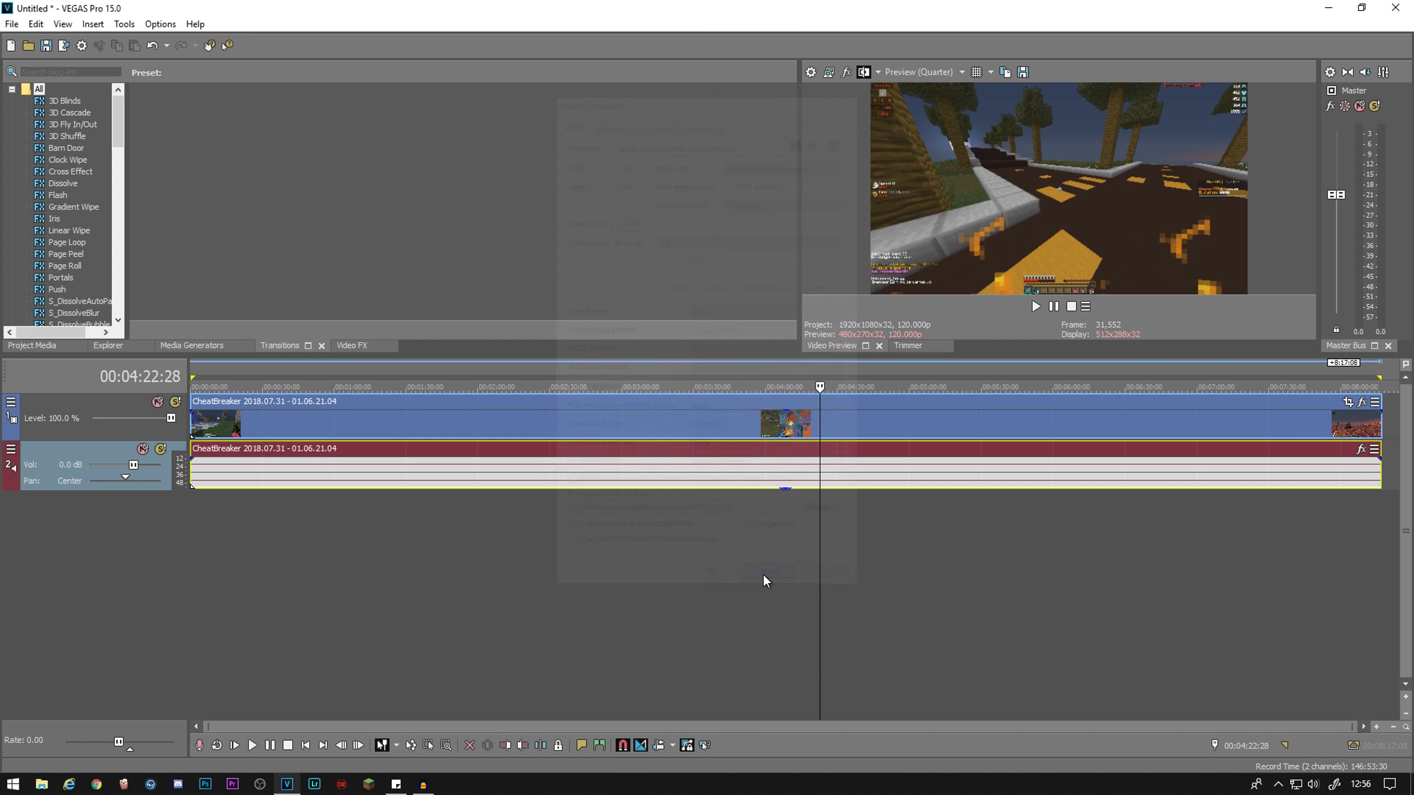
- Reopen properties from the video event's context menu, recheck resample mode, and close them
right_click(716, 420)
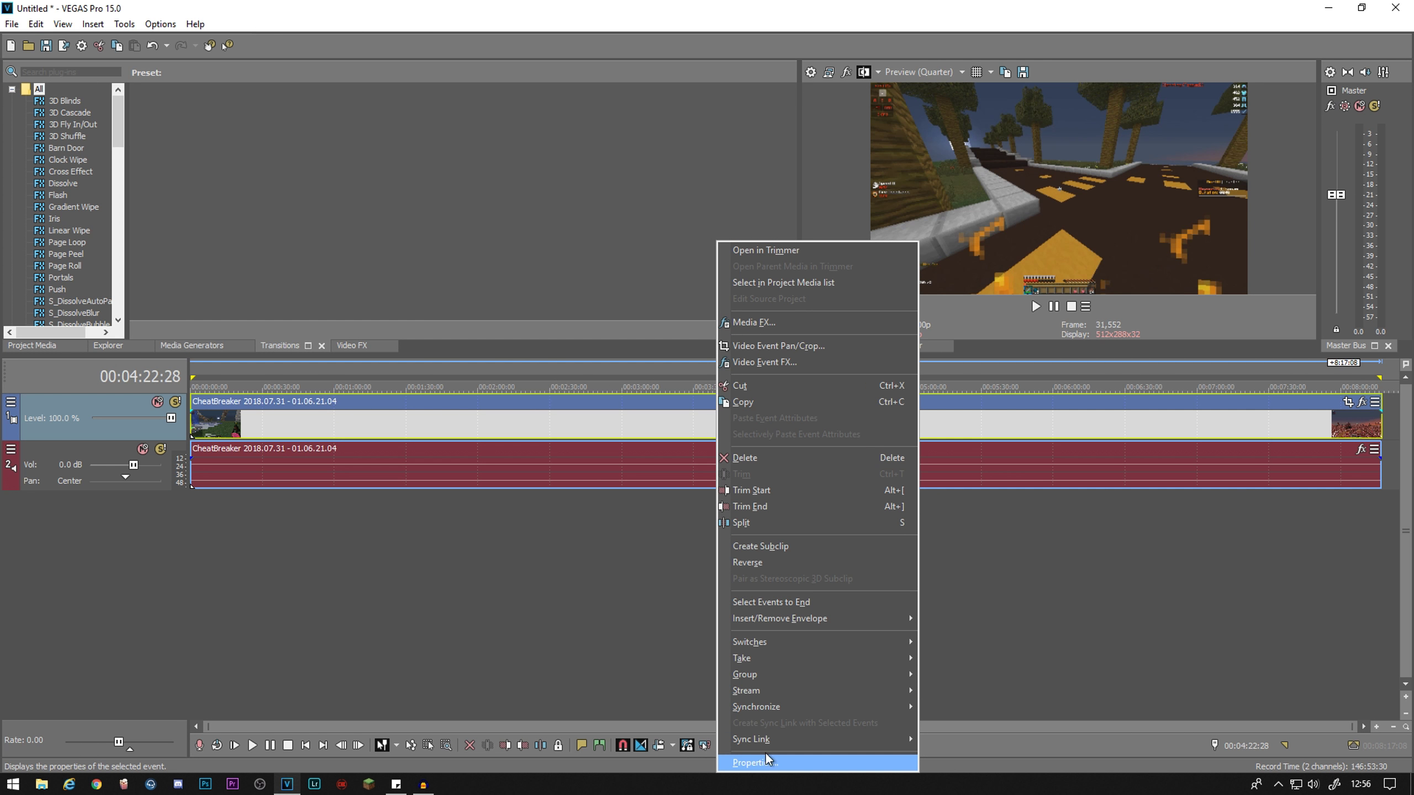
left_click(1015, 412)
left_click(829, 73)
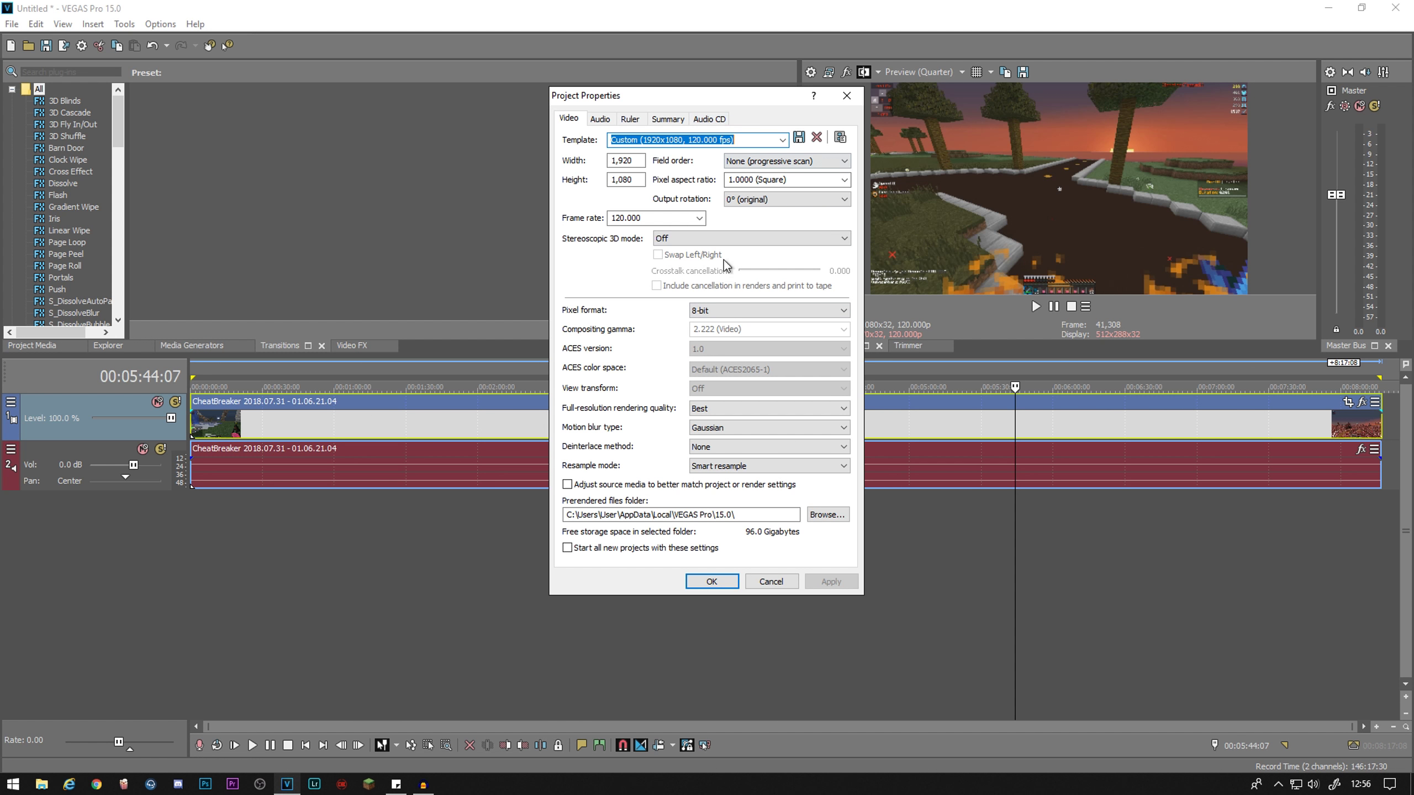
left_click(764, 469)
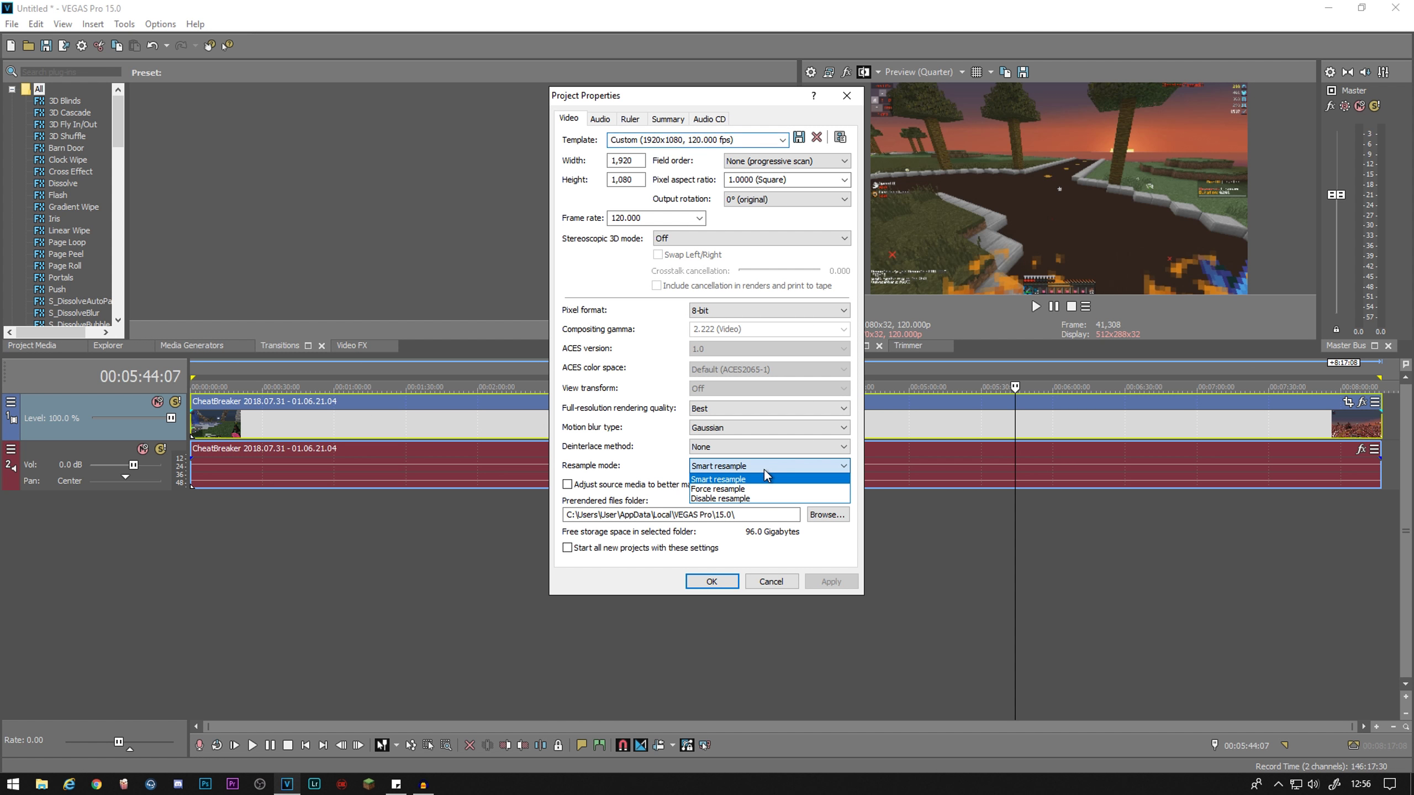
key("Return")
key("Return")
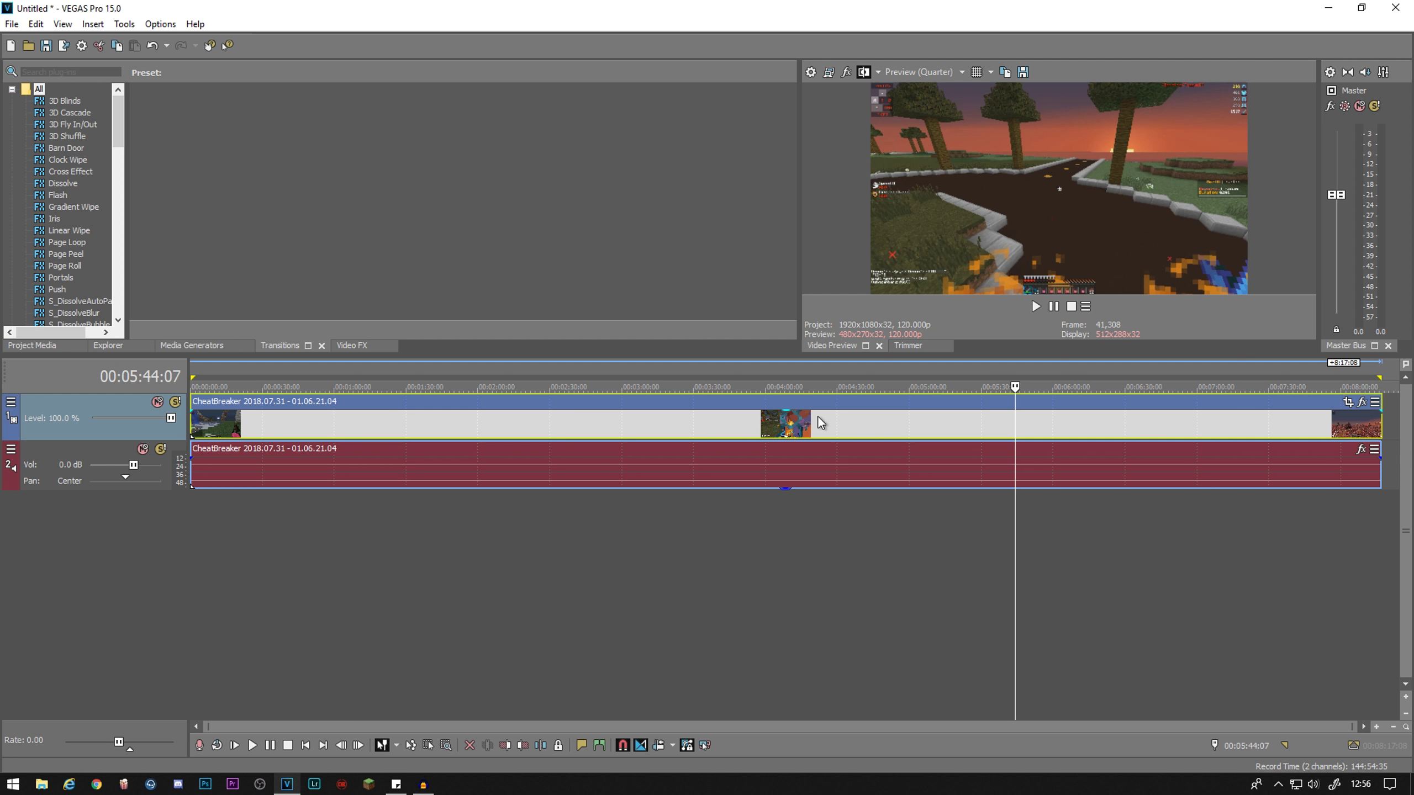
- Place the playhead at 00:04:04:10, play, and pause at 00:04:09:10
left_click(775, 368)
left_click(1052, 309)
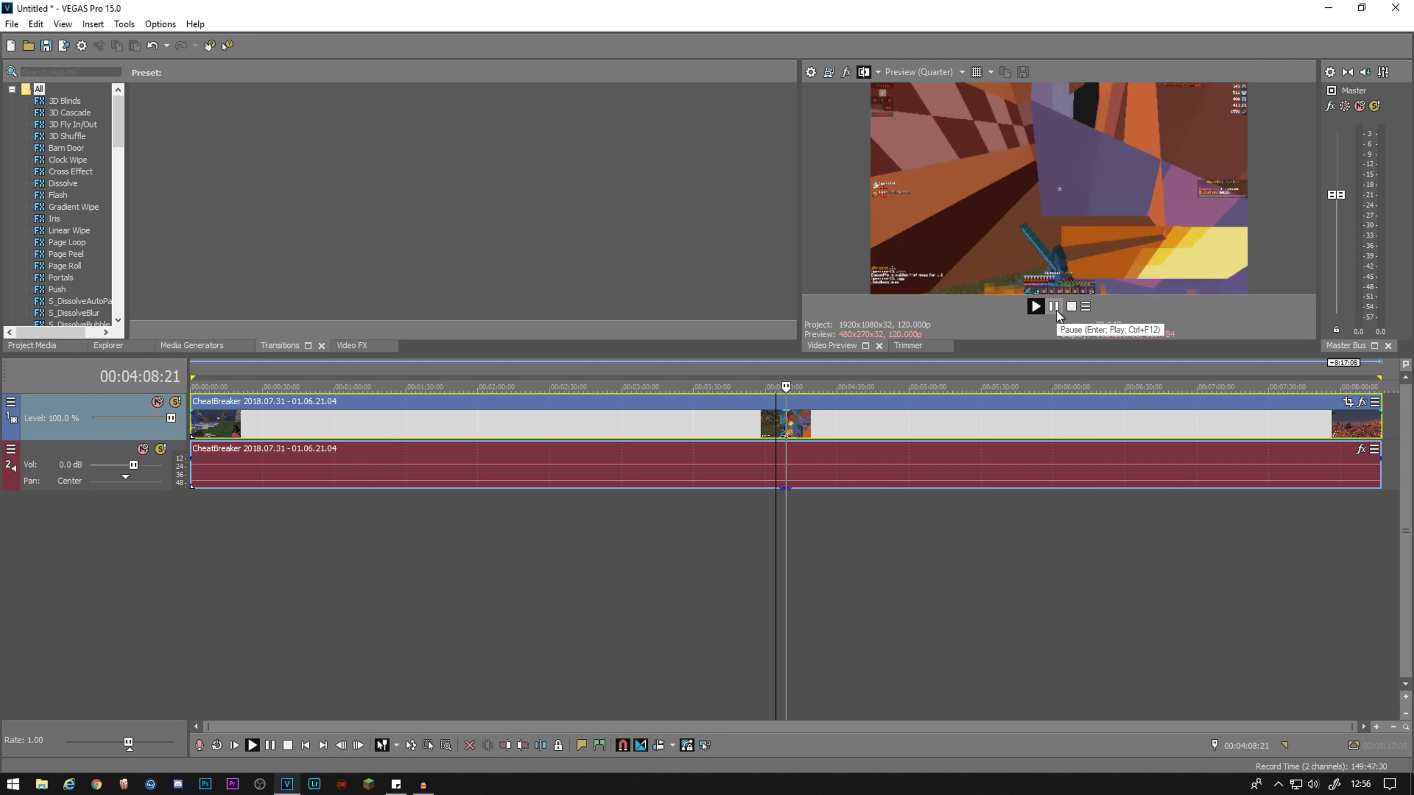
left_click(1056, 310)
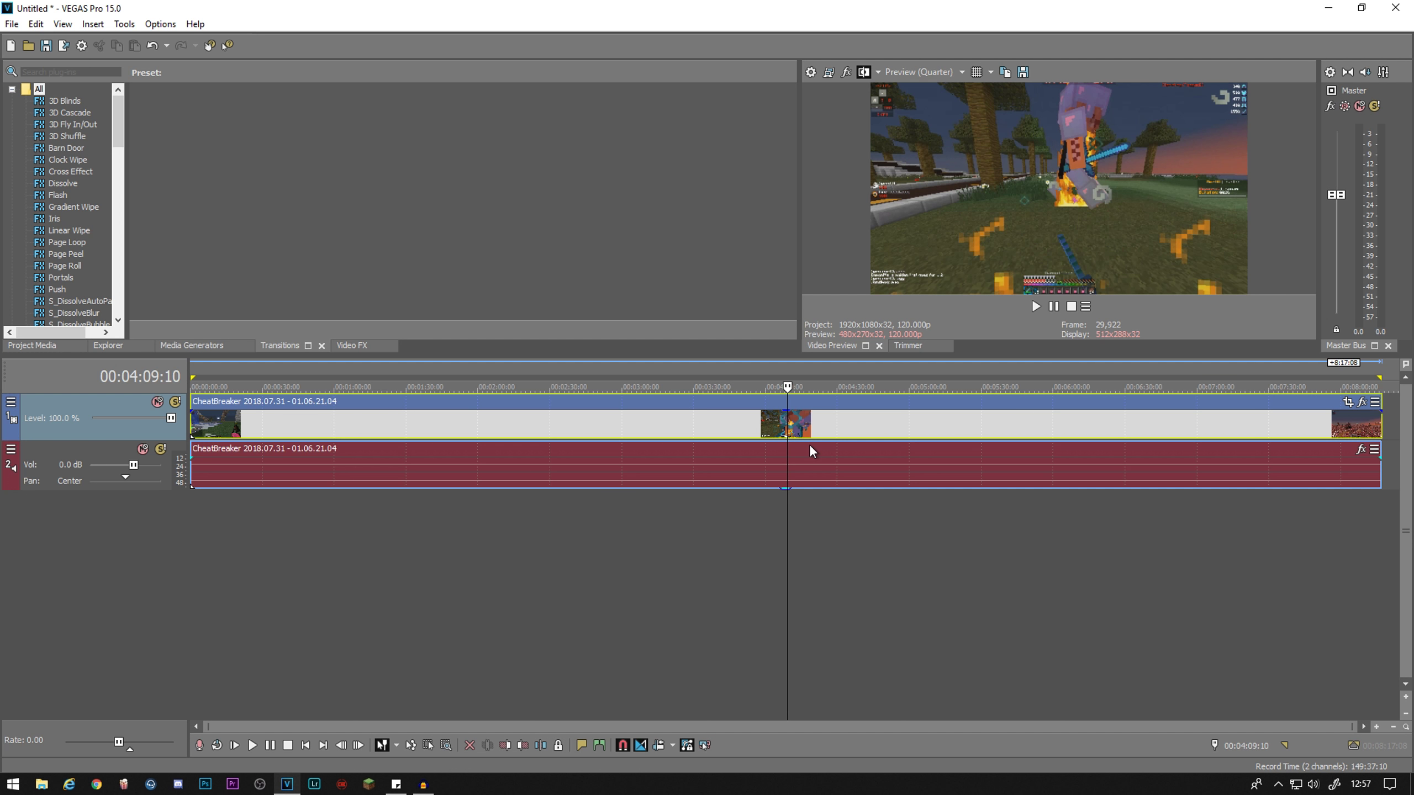